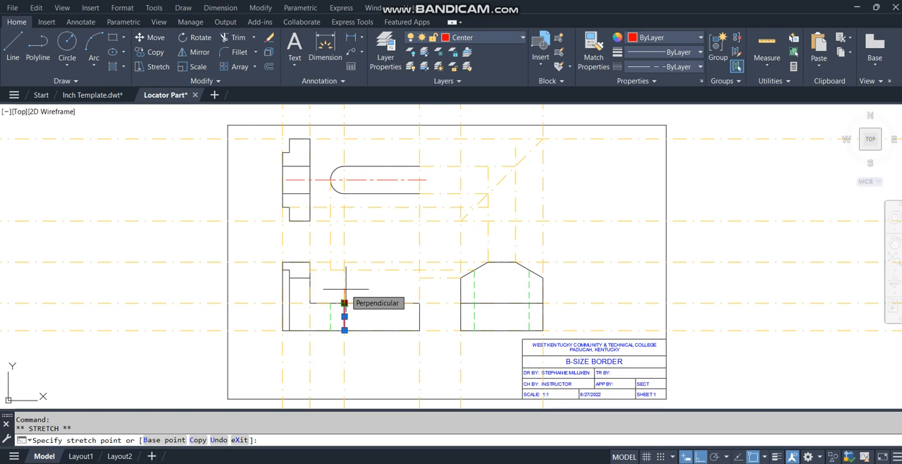
pyautogui.write('.12')
pyautogui.press('Return')
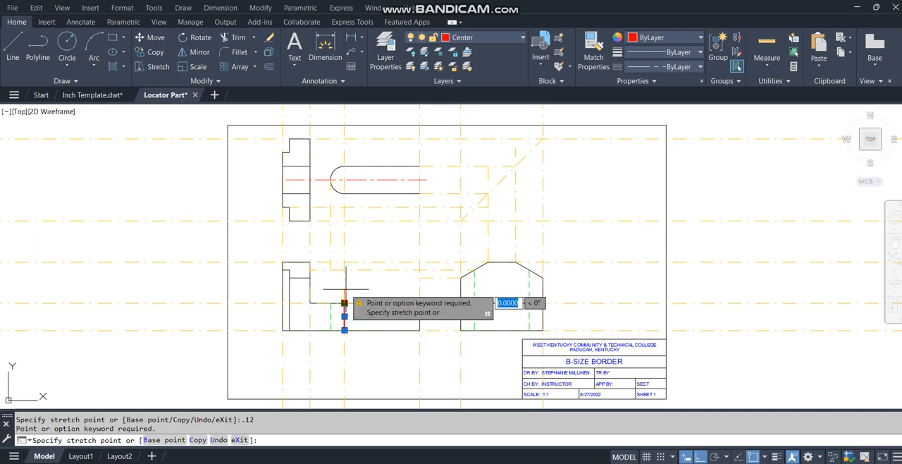
pyautogui.press('space')
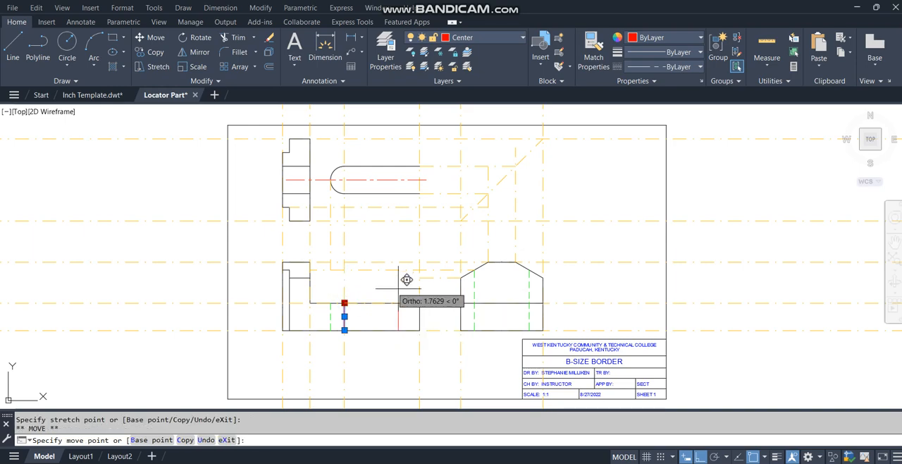
pyautogui.press('Escape')
pyautogui.press('Escape')
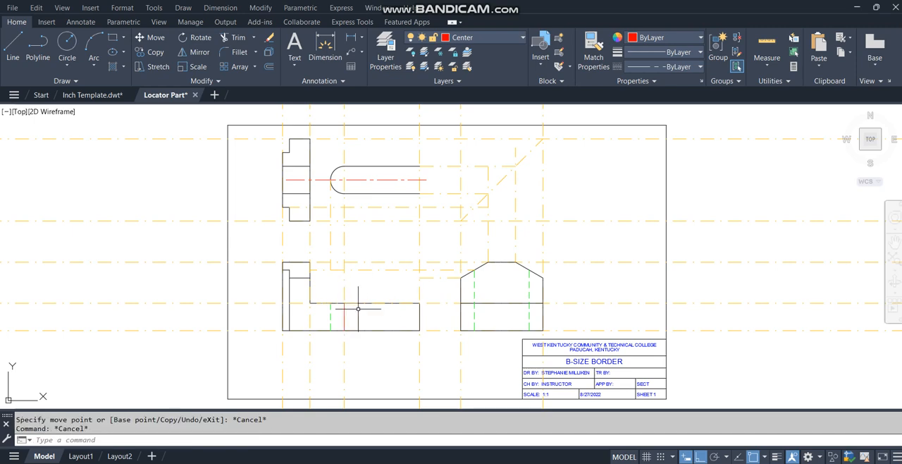
# Step: Stretch the front view's vertical center line 0.12 beyond both the upper and lower edges of the base
pyautogui.click(344, 312)
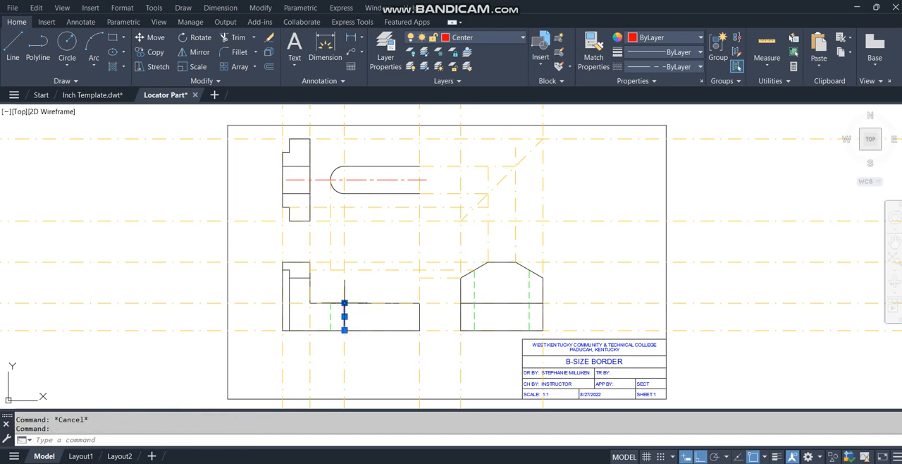
pyautogui.click(344, 303)
pyautogui.write('.1')
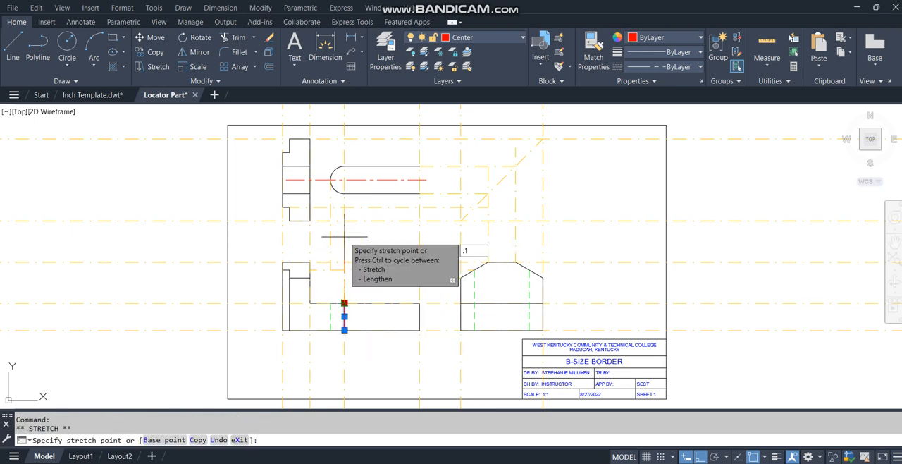
pyautogui.write('2')
pyautogui.press('Return')
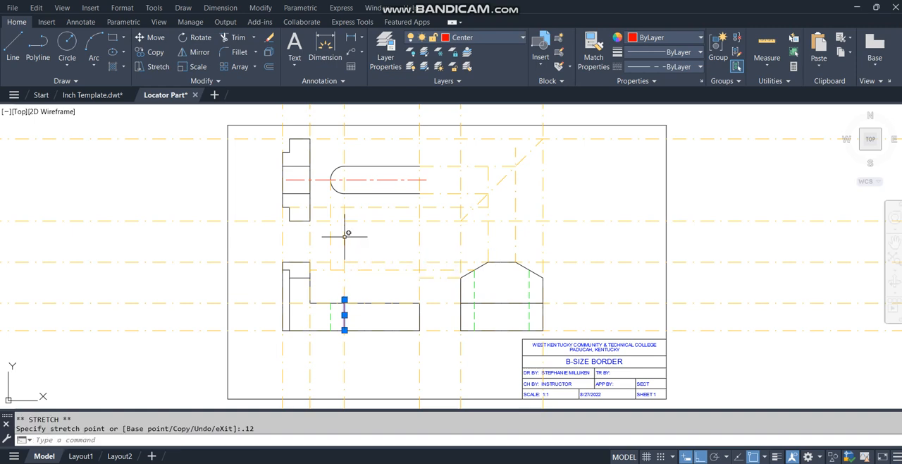
pyautogui.click(345, 330)
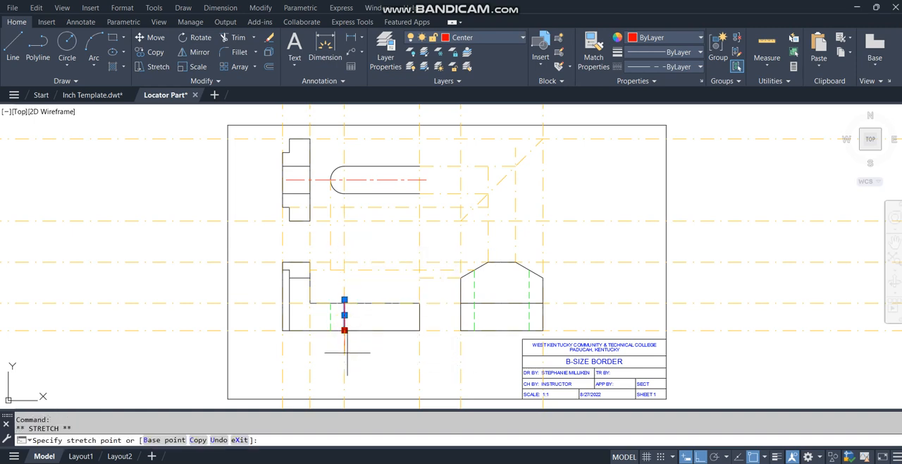
pyautogui.write('.12')
pyautogui.press('Return')
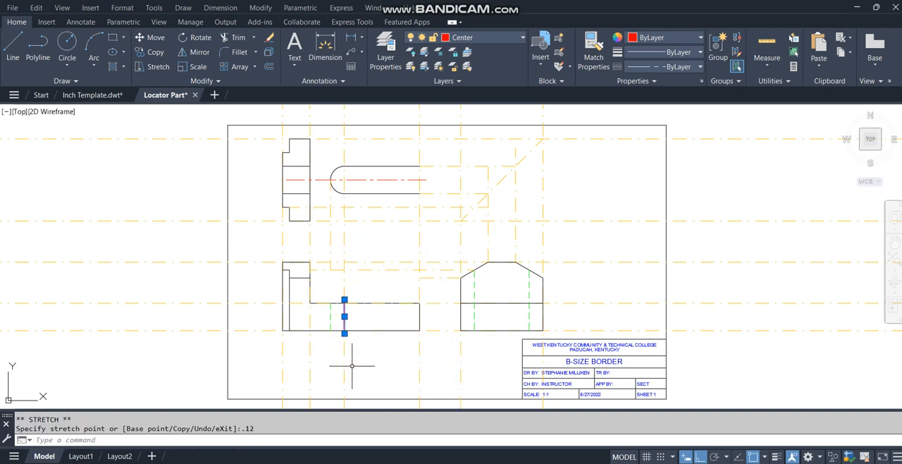
pyautogui.press('Escape')
pyautogui.press('Escape')
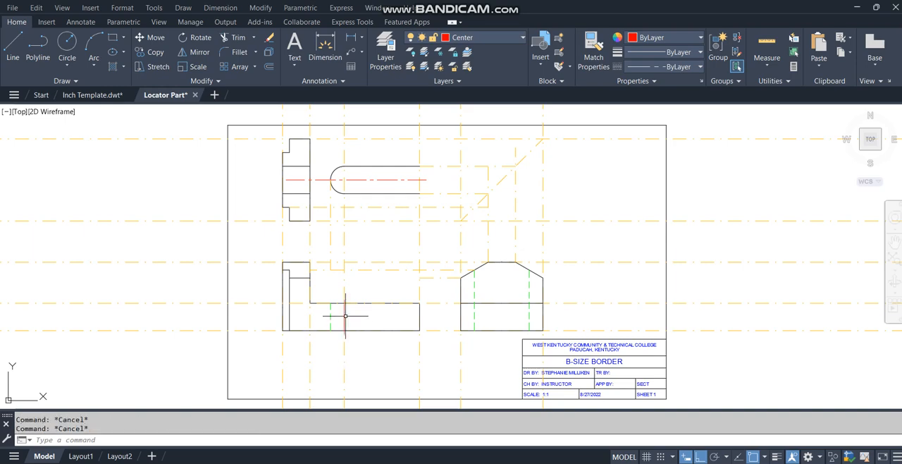
# Step: Copy the front view's vertical center line to the midpoint of the side view's bottom edge
pyautogui.write('cp')
pyautogui.press('Return')
pyautogui.click(344, 316)
pyautogui.press('Return')
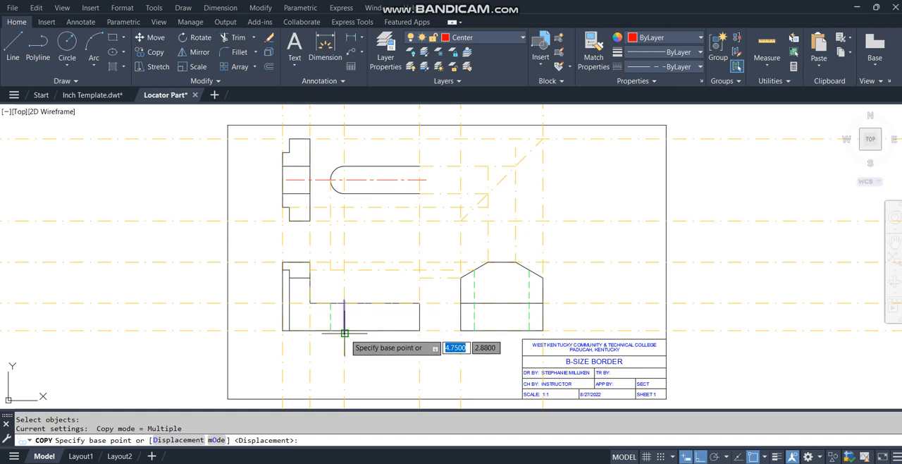
pyautogui.click(344, 330)
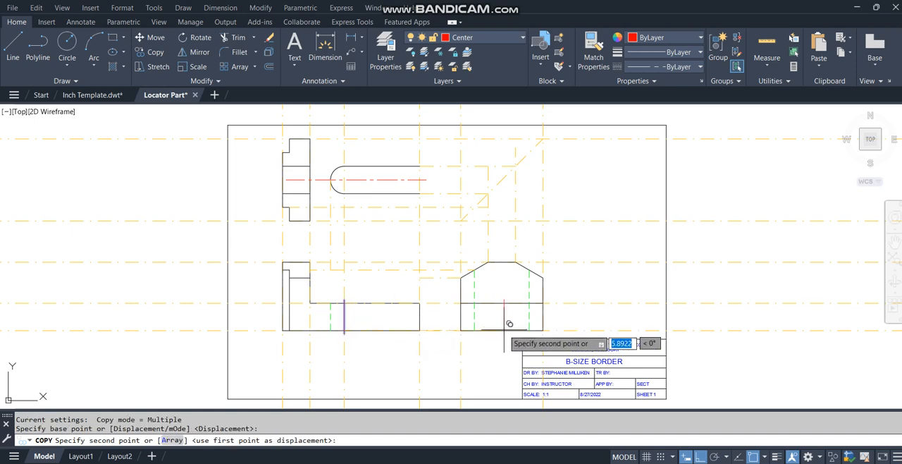
pyautogui.click(501, 330)
pyautogui.press('Return')
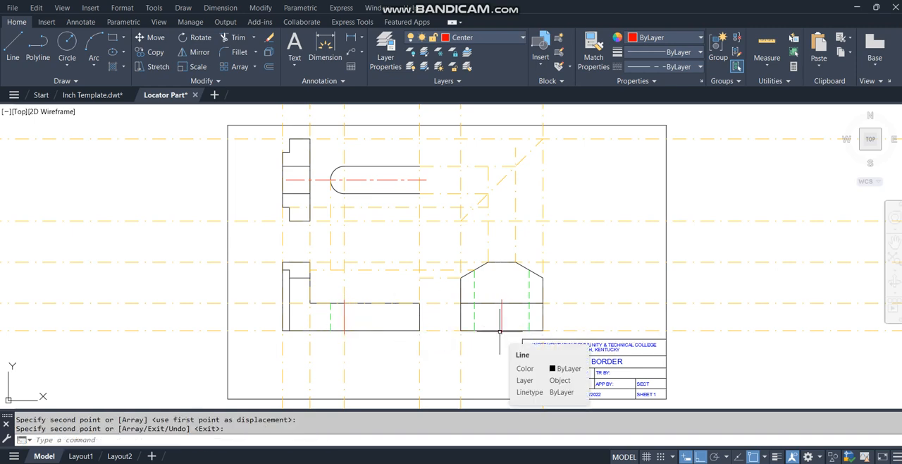
# Step: Copy the front view's vertical hidden line into the side view's base, just left of the center line, as the slot's left edge
pyautogui.press('Return')
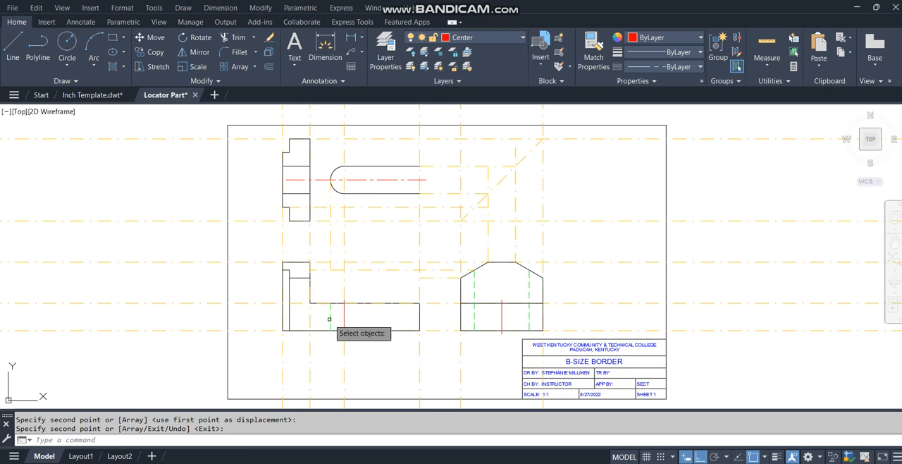
pyautogui.click(329, 316)
pyautogui.press('Return')
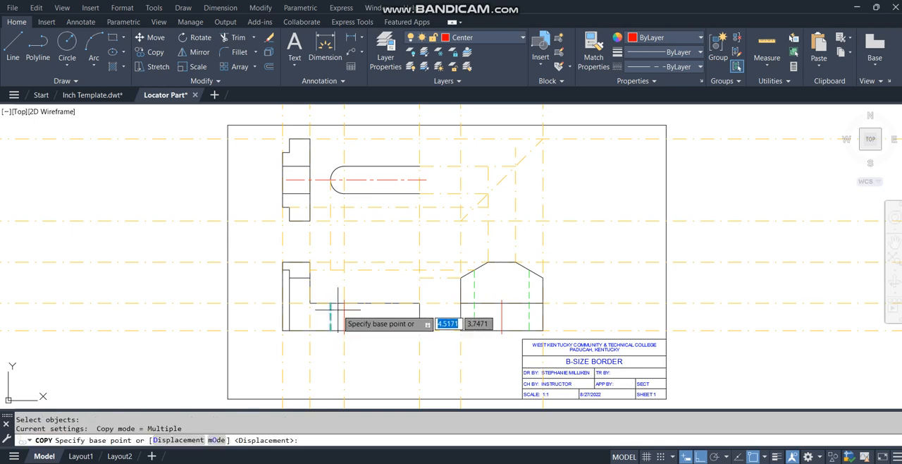
pyautogui.click(329, 303)
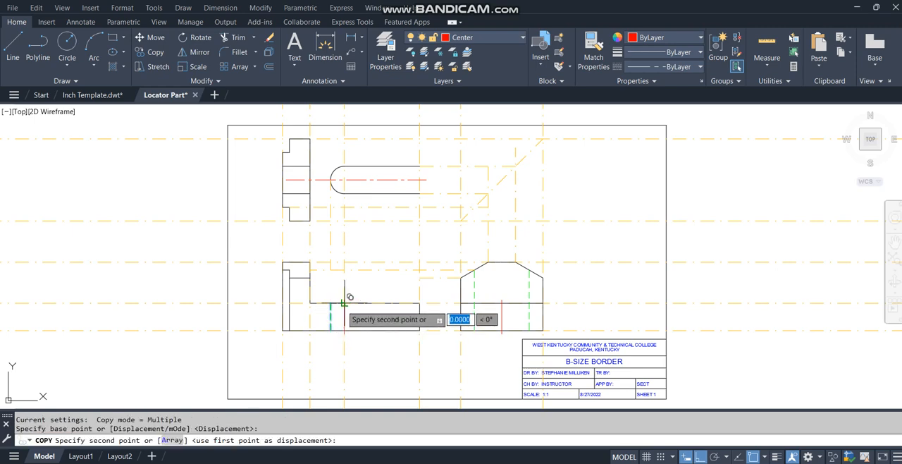
pyautogui.click(506, 297)
pyautogui.press('Return')
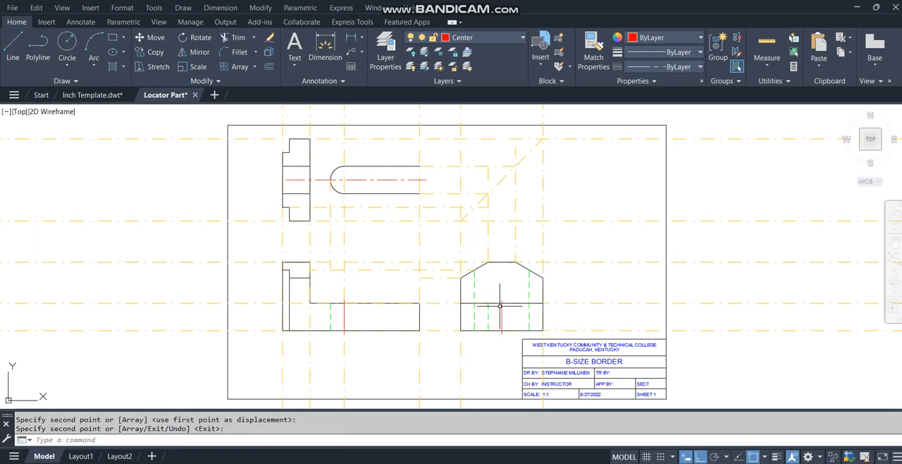
pyautogui.write('cp')
pyautogui.press('Return')
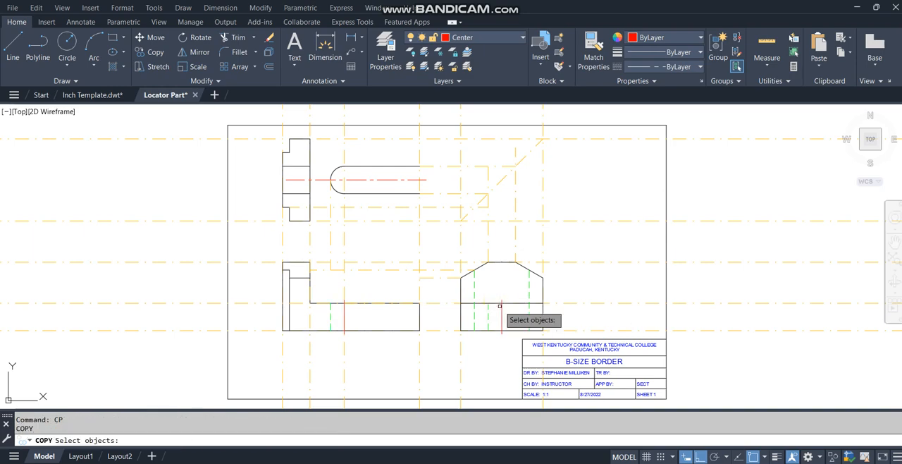
pyautogui.press('Escape')
# Step: Move the copied slot edge line in the side view from the Hidden layer to the Object layer
pyautogui.click(488, 314)
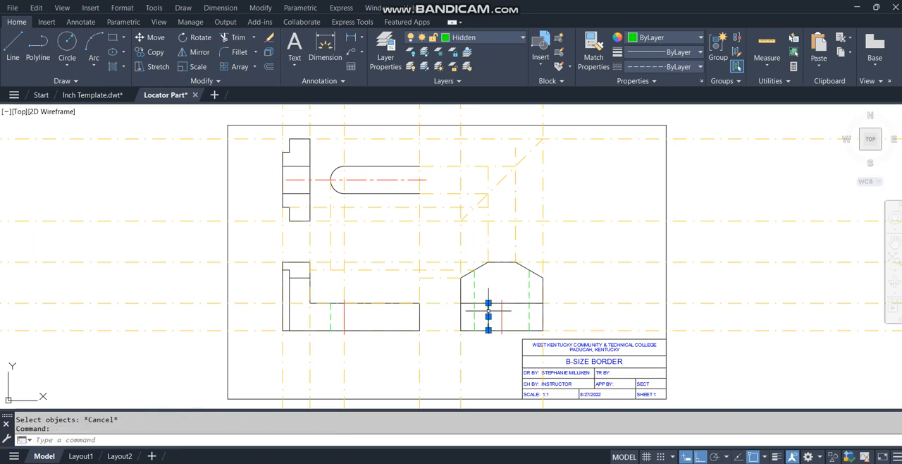
pyautogui.click(498, 36)
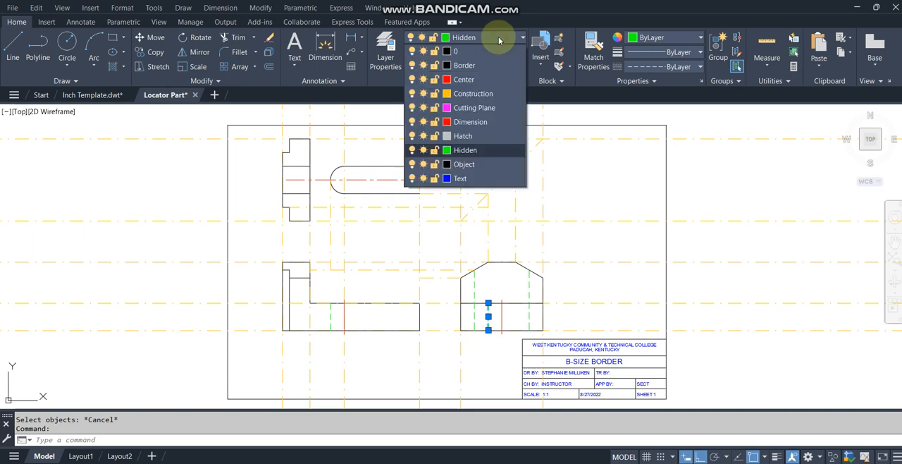
pyautogui.click(471, 164)
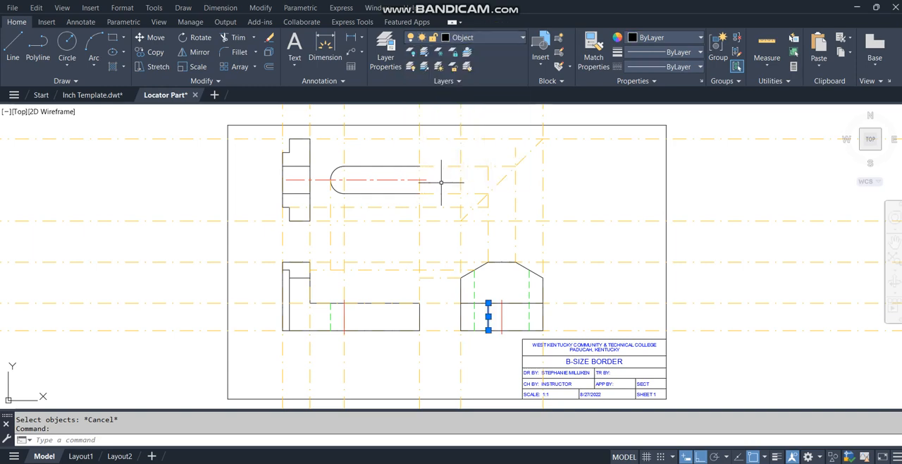
pyautogui.press('Escape')
# Step: Offset the side view's left slot edge by 1 to the right, across the center line
pyautogui.write('o')
pyautogui.press('Return')
pyautogui.write('1')
pyautogui.press('Return')
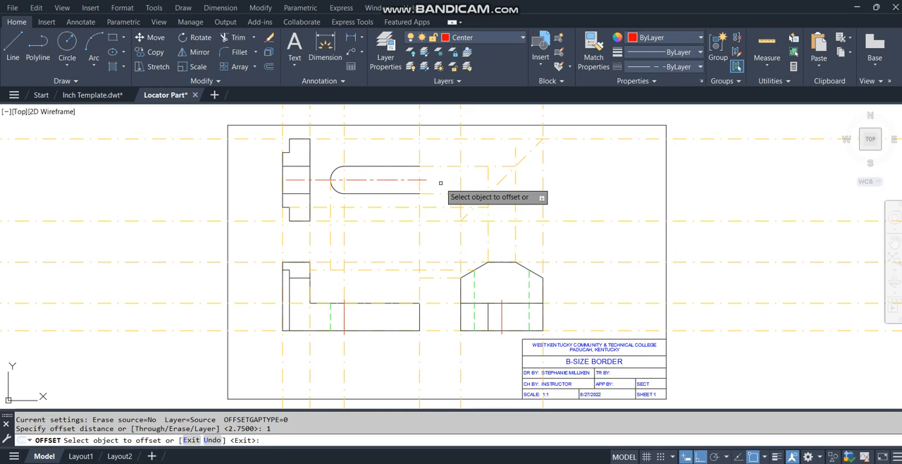
pyautogui.click(487, 320)
pyautogui.click(514, 318)
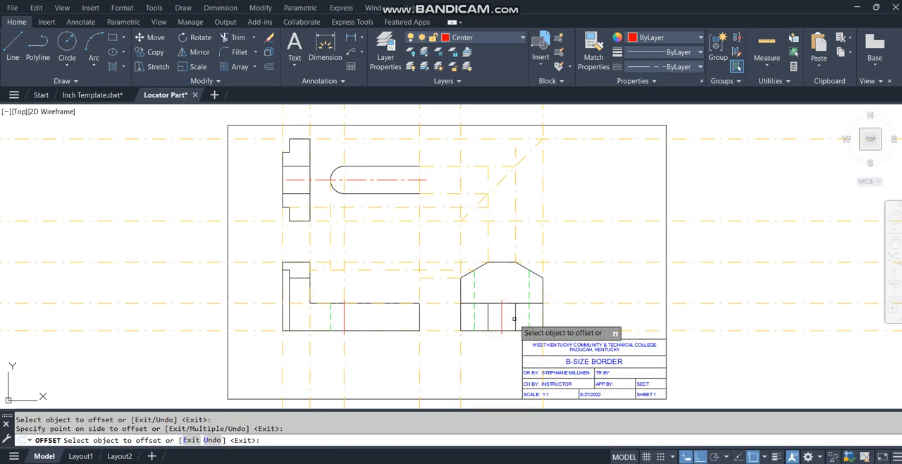
pyautogui.press('Return')
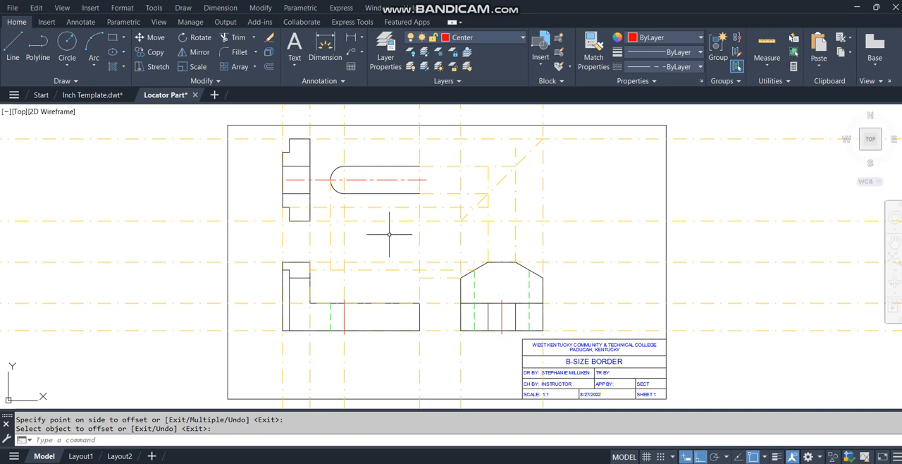
# Step: Offset the vertical construction line at the front view's right end by 1.75 to the left
pyautogui.write('o')
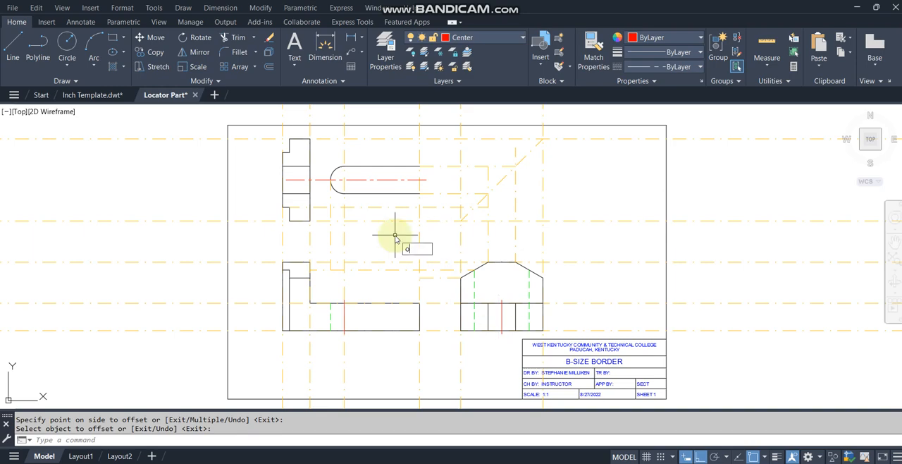
pyautogui.press('Return')
pyautogui.write('1.75')
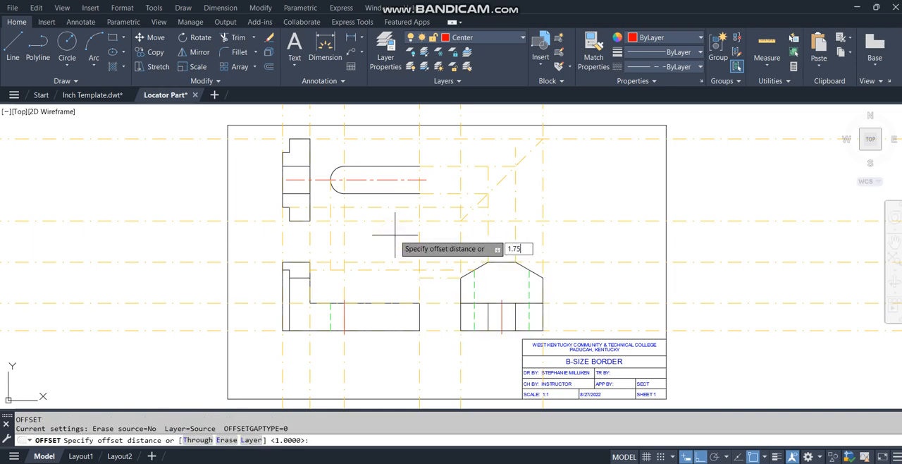
pyautogui.press('Return')
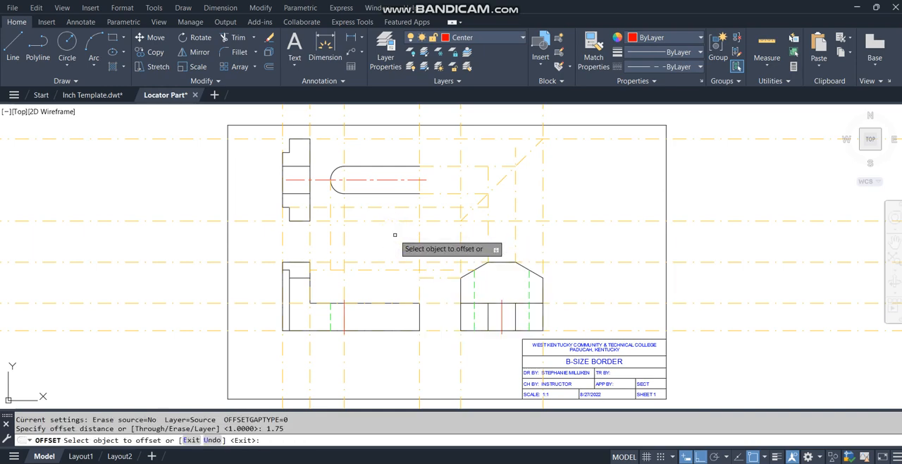
pyautogui.click(419, 306)
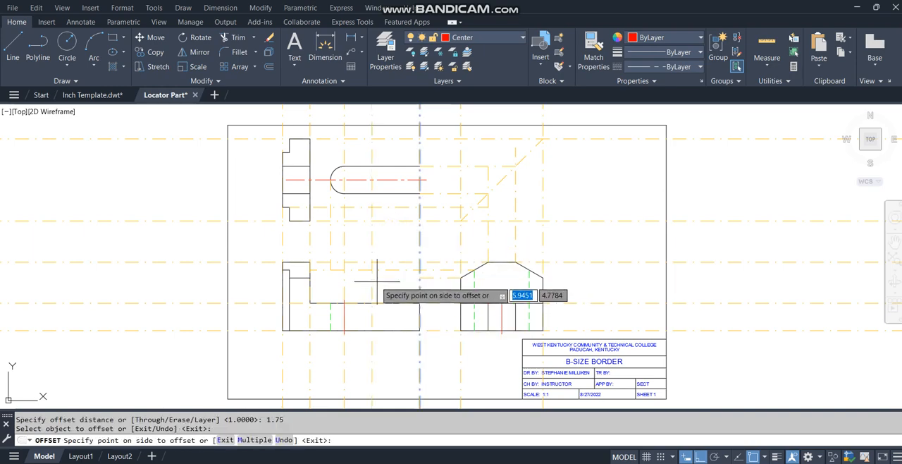
pyautogui.click(374, 282)
pyautogui.press('Return')
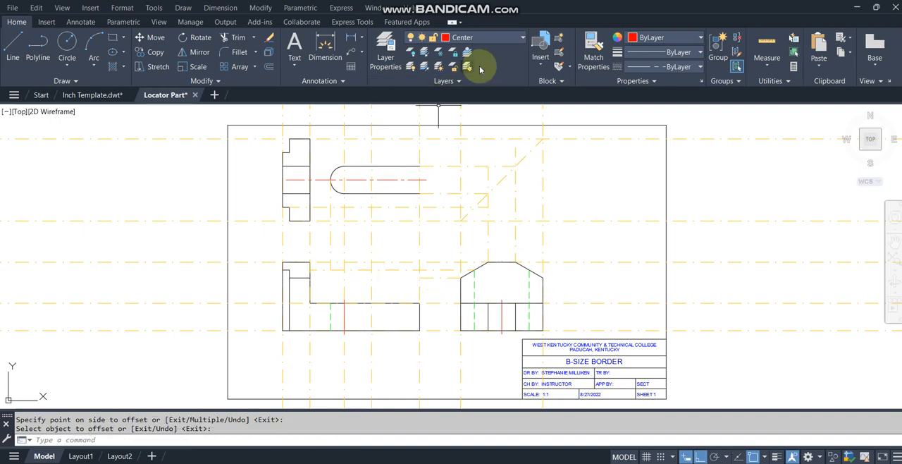
# Step: Make Object the current layer and draw a vertical line across the front view's base along the 1.75 offset construction line
pyautogui.click(495, 39)
pyautogui.click(475, 166)
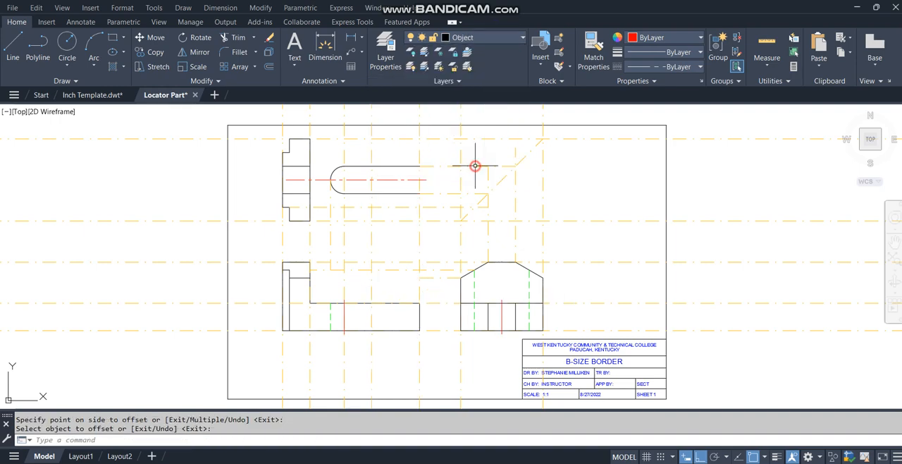
pyautogui.write('l')
pyautogui.press('Return')
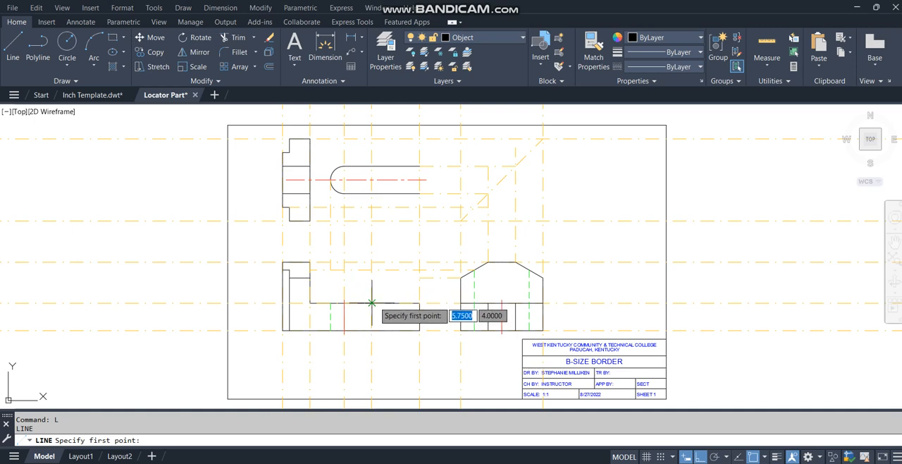
pyautogui.click(374, 303)
pyautogui.click(374, 330)
pyautogui.press('Return')
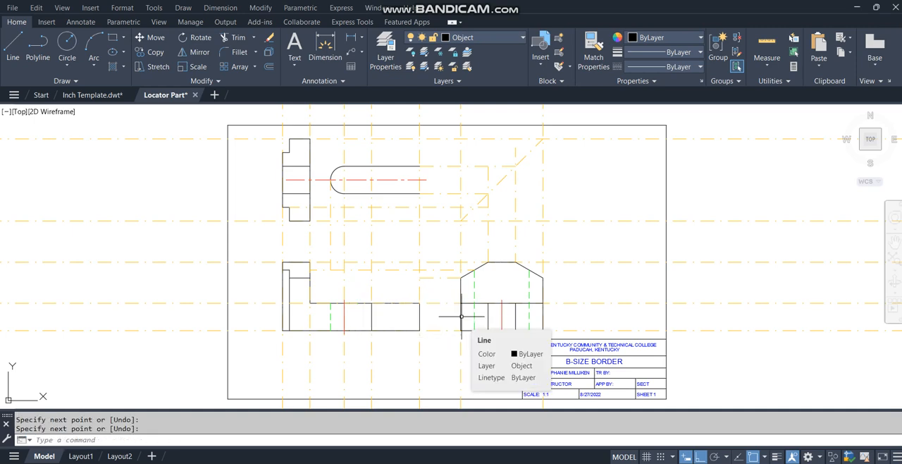
# Step: Offset the side view's left and right outer edges inward by 0.25
pyautogui.write('o')
pyautogui.press('Return')
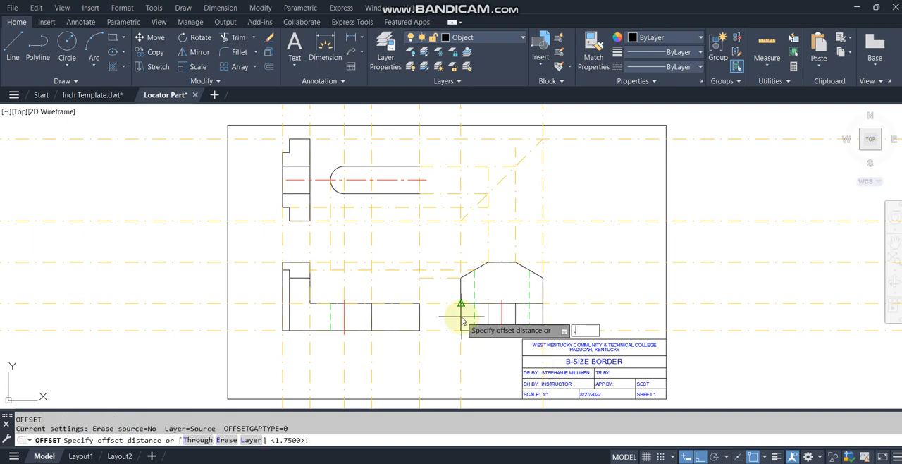
pyautogui.write('.25')
pyautogui.press('Return')
pyautogui.click(461, 317)
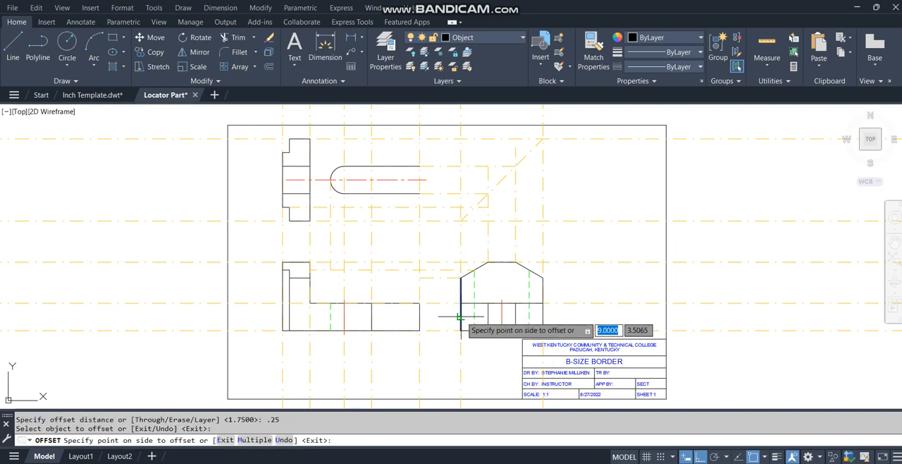
pyautogui.click(502, 298)
pyautogui.click(544, 297)
pyautogui.click(520, 288)
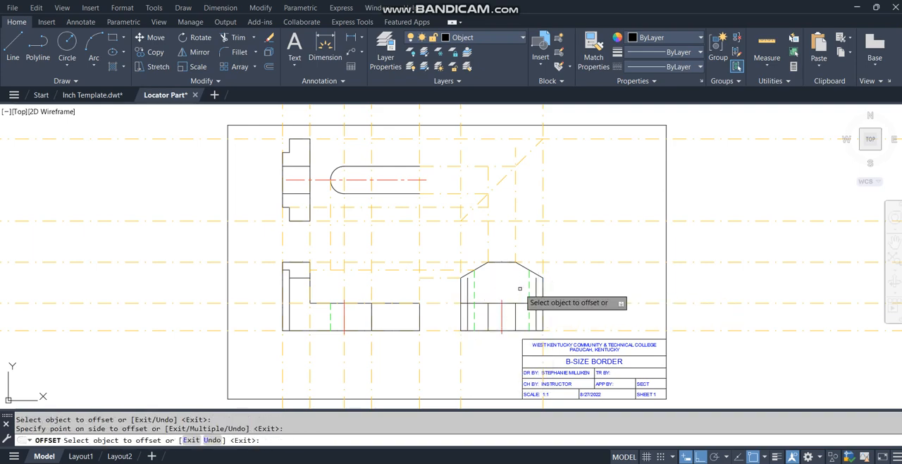
pyautogui.press('Return')
# Step: Trim the two inner vertical offset lines in the side view above the base's upper edge
pyautogui.write('tr')
pyautogui.press('Return')
pyautogui.click(537, 291)
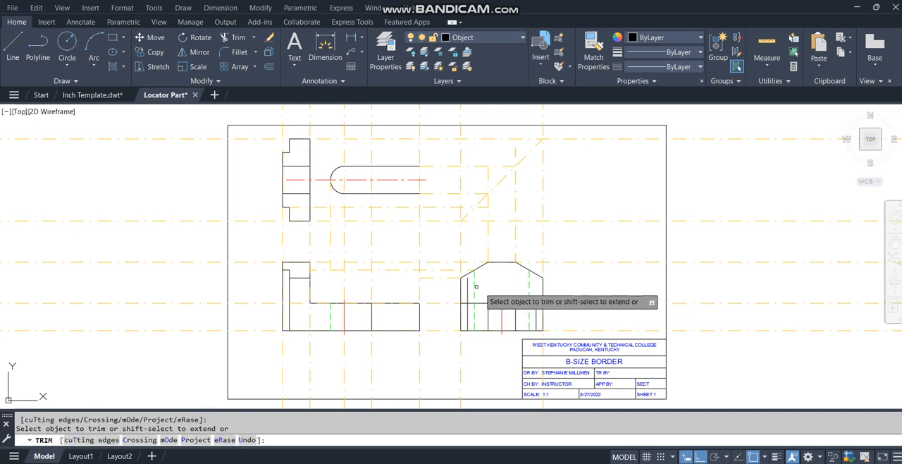
pyautogui.click(467, 288)
pyautogui.press('Return')
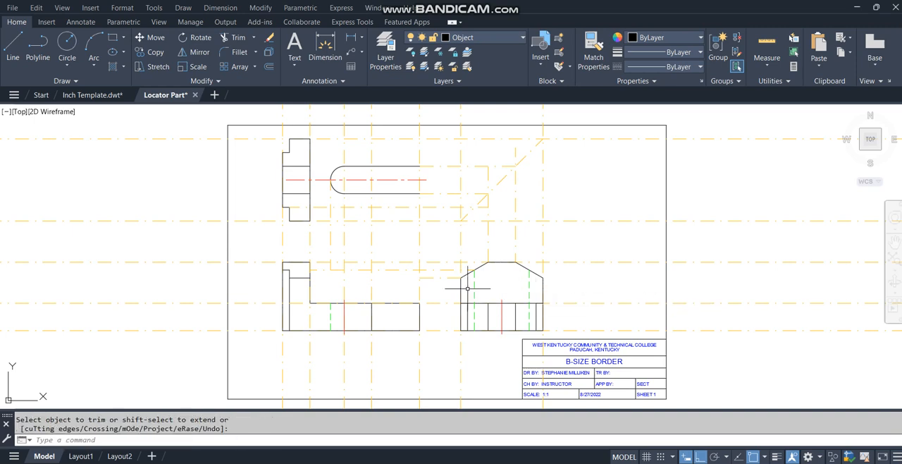
# Step: Offset the horizontal construction line along the top view's lower edge upward by 0.25
pyautogui.write('o')
pyautogui.press('Return')
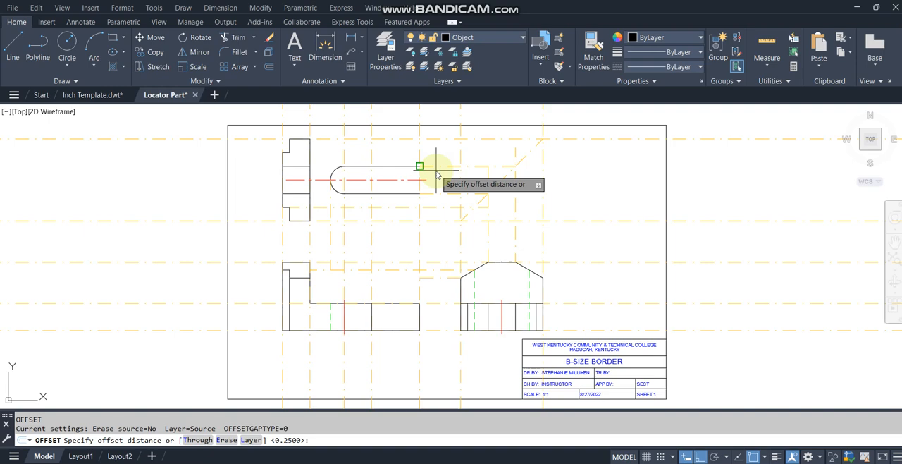
pyautogui.write('.25')
pyautogui.press('Return')
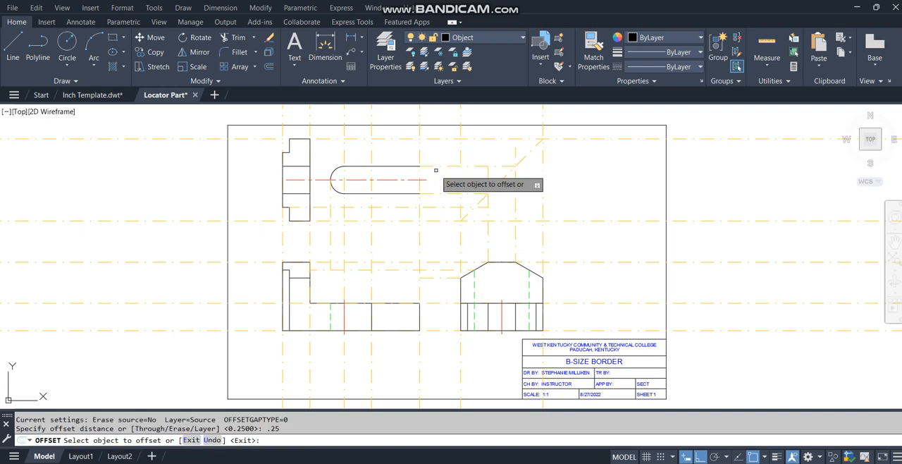
pyautogui.click(433, 221)
pyautogui.click(432, 207)
pyautogui.press('Return')
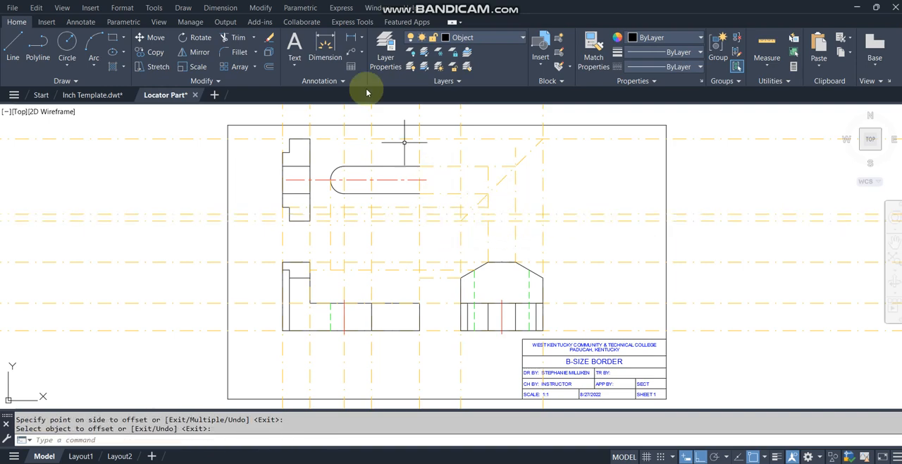
# Step: Stretch the top view's lower edge 2.25 to the right, up to the vertical construction line where the taper starts
pyautogui.click(309, 220)
pyautogui.click(310, 220)
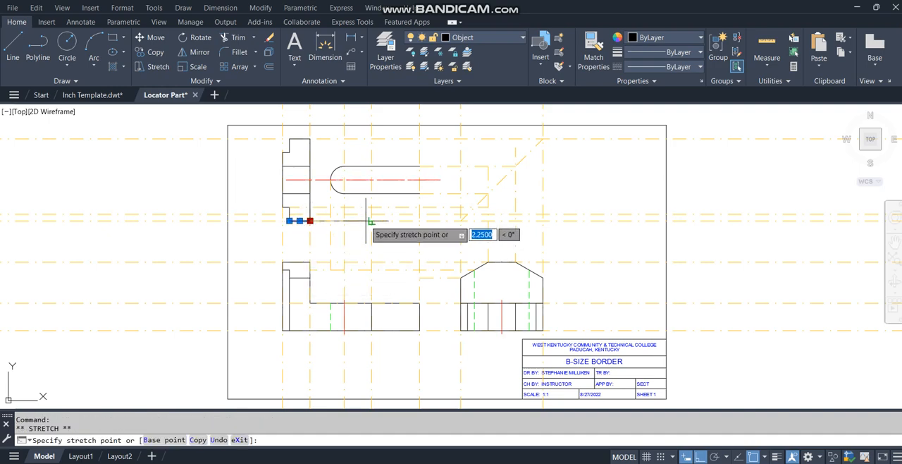
pyautogui.click(371, 222)
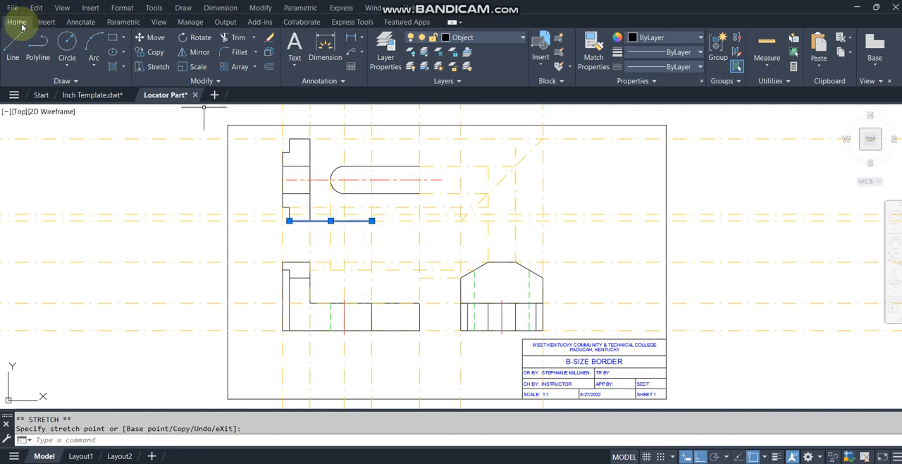
pyautogui.press('Escape')
# Step: Draw the top view's lower tapered edge to the 0.25 offset line and the vertical end edge up to the slot's lower edge
pyautogui.click(16, 44)
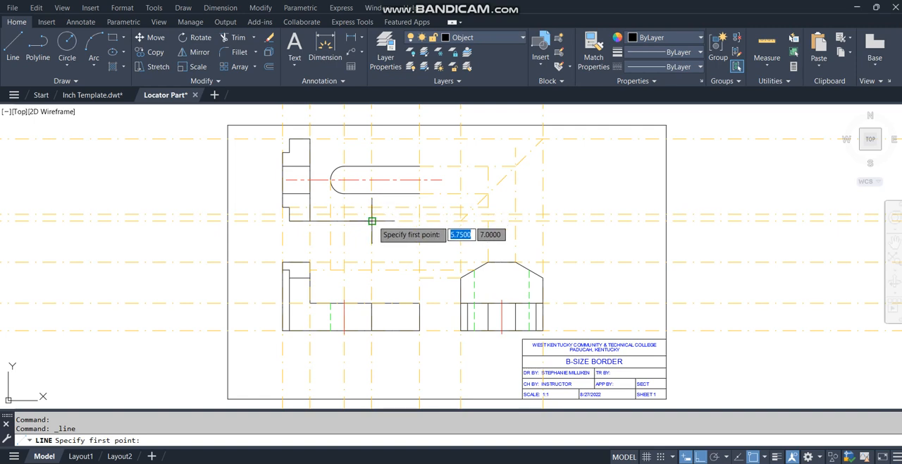
pyautogui.click(372, 222)
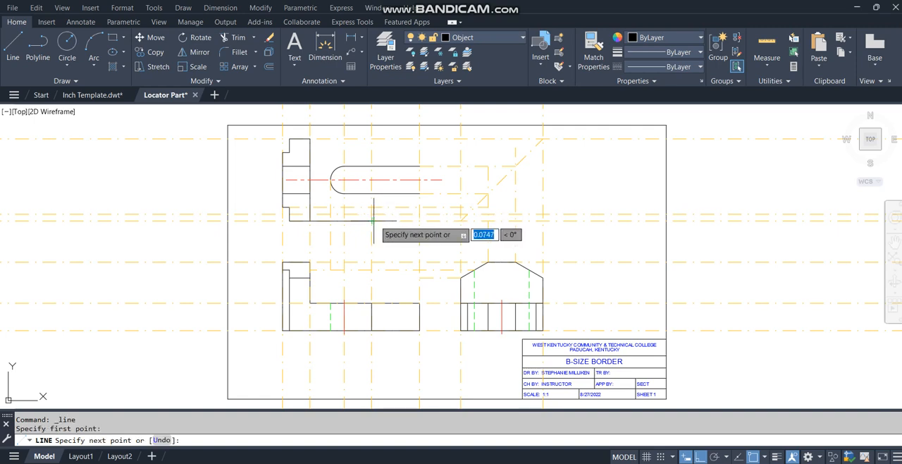
pyautogui.click(419, 213)
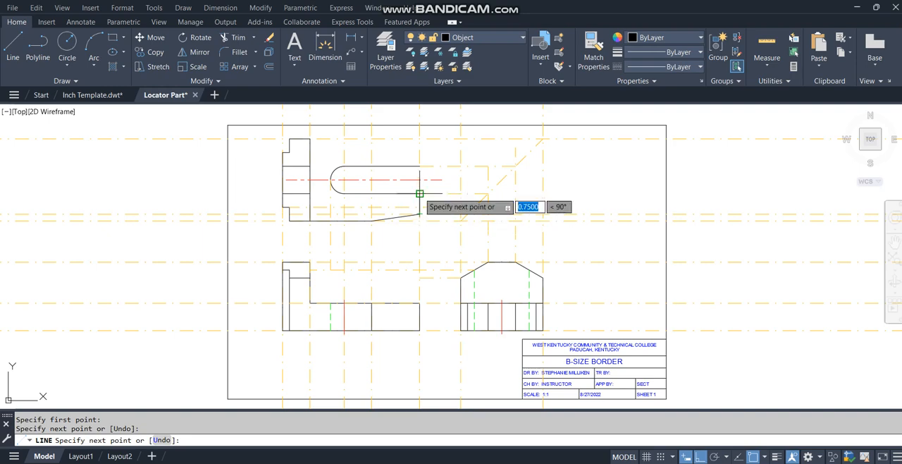
pyautogui.click(420, 193)
pyautogui.press('Return')
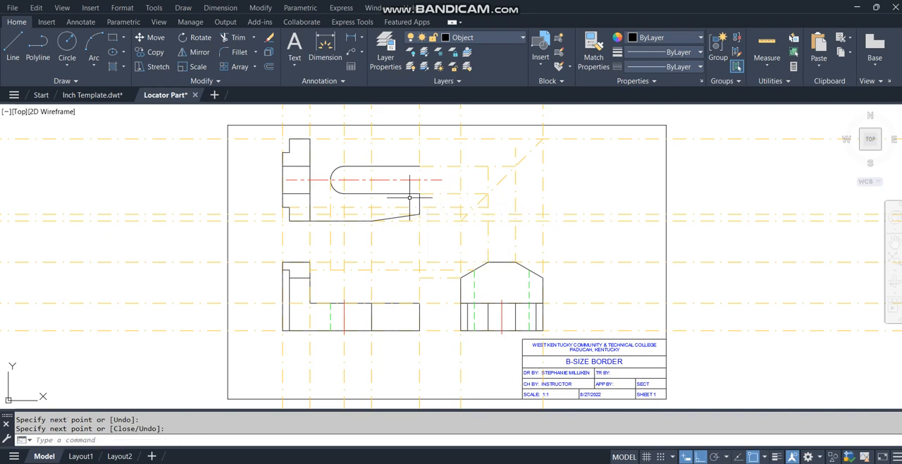
# Step: Draw a 2.25 long horizontal line rightward from the flange's upper right corner as the top view's upper edge
pyautogui.write('l')
pyautogui.press('Return')
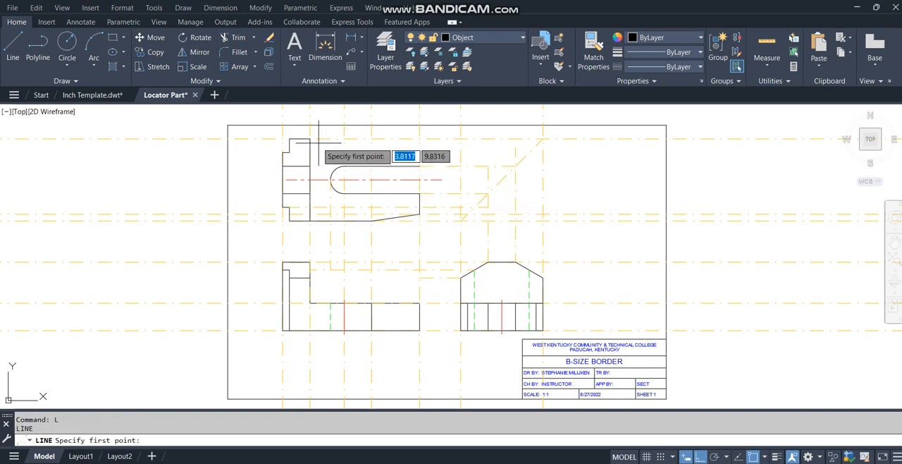
pyautogui.click(309, 139)
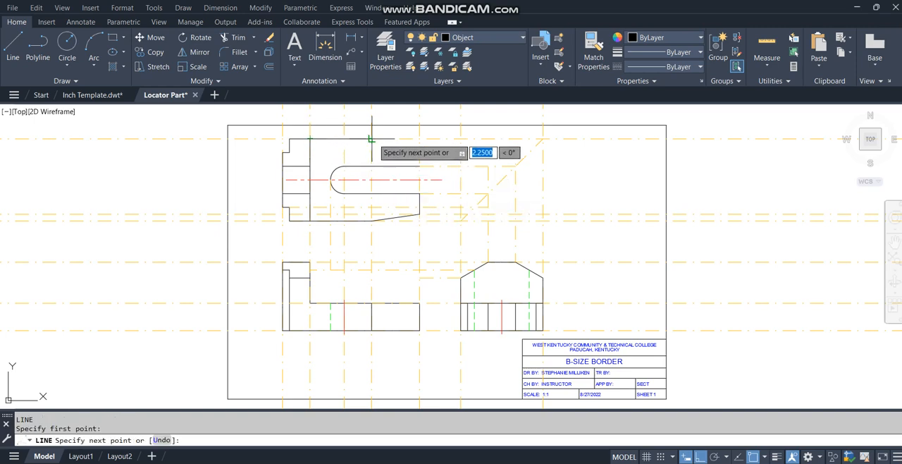
pyautogui.click(371, 139)
pyautogui.press('Return')
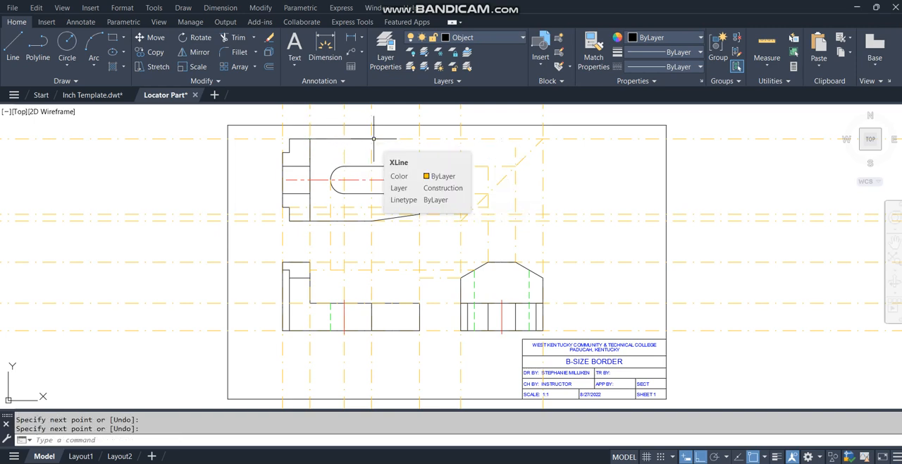
# Step: Mirror the tapered edge and vertical end edge about the top view's horizontal center line, keeping the source objects
pyautogui.write('mi')
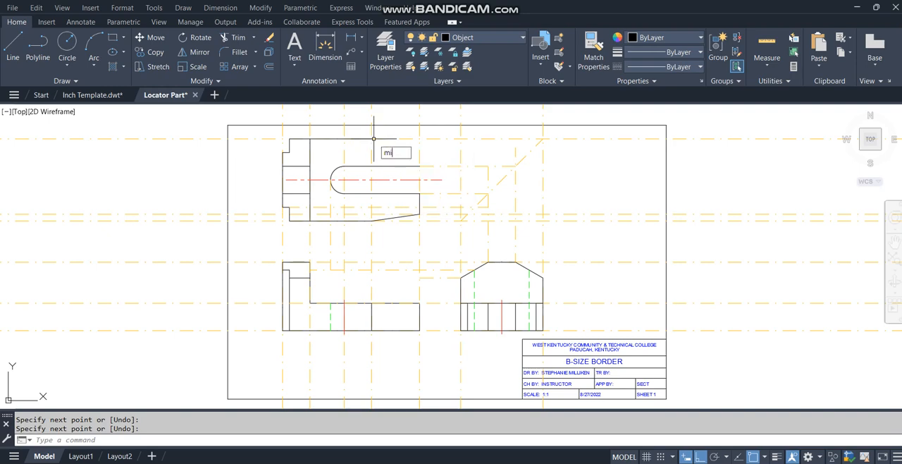
pyautogui.press('Return')
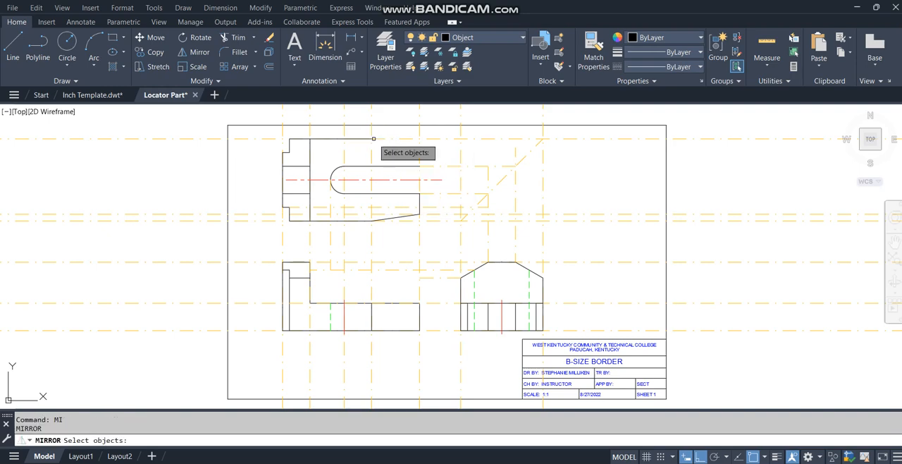
pyautogui.click(420, 201)
pyautogui.click(398, 218)
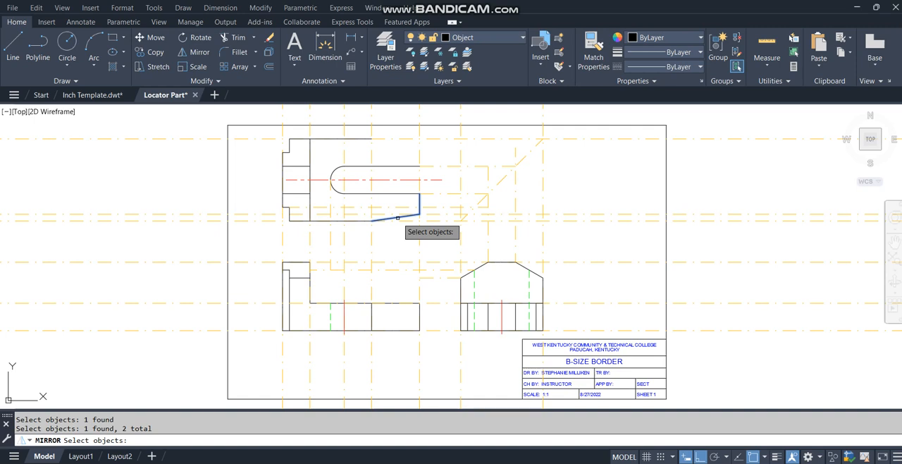
pyautogui.press('Return')
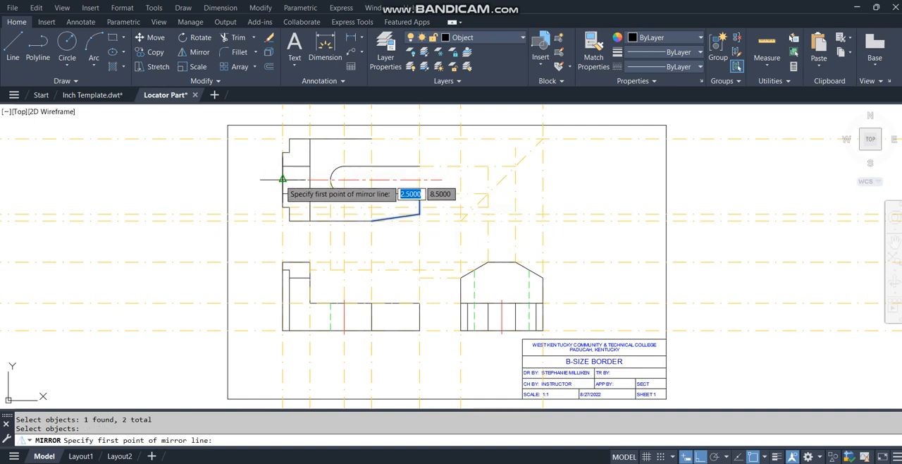
pyautogui.click(282, 179)
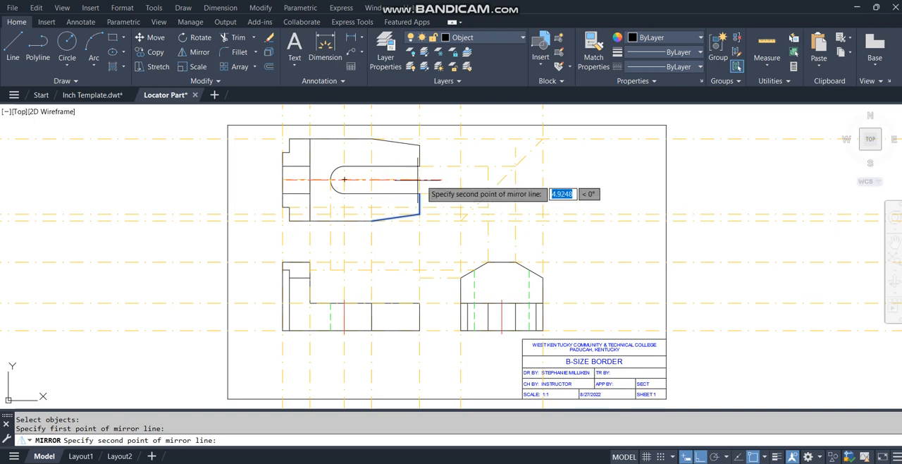
pyautogui.click(448, 180)
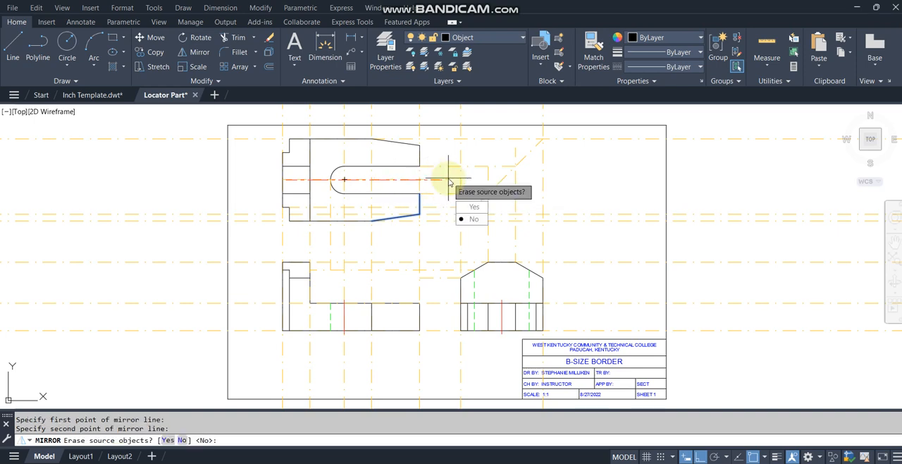
pyautogui.press('Return')
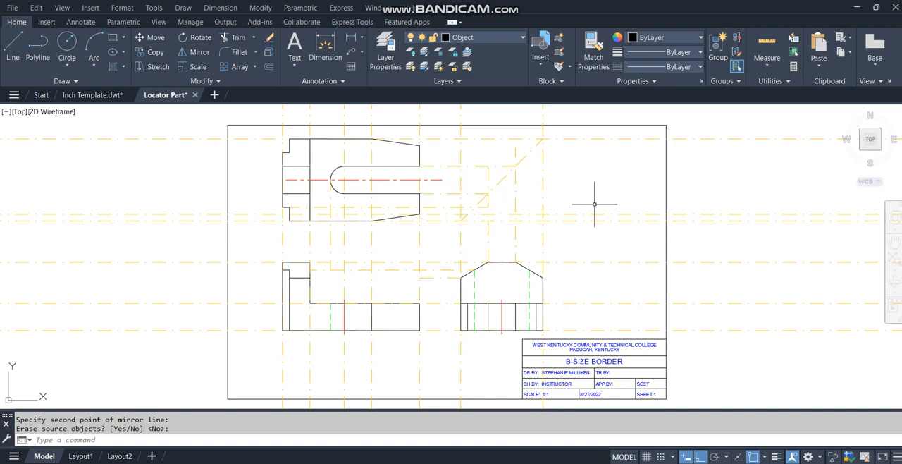
# Step: Turn off the Construction layer
pyautogui.click(481, 37)
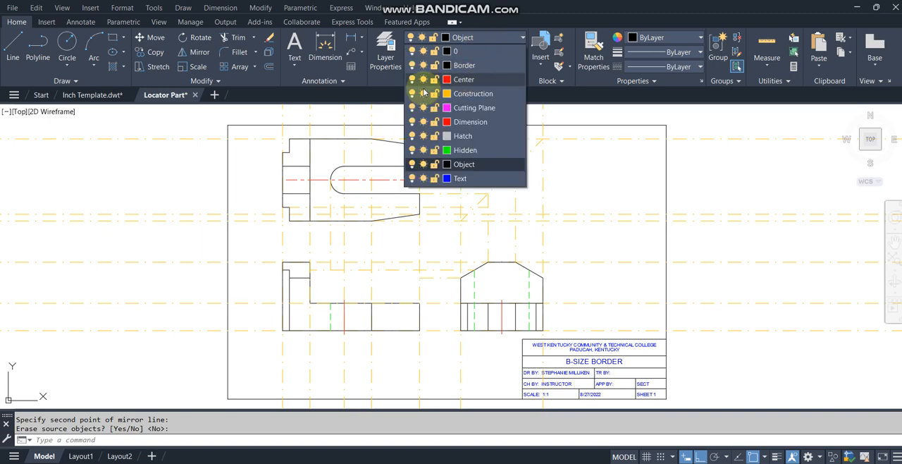
pyautogui.click(411, 93)
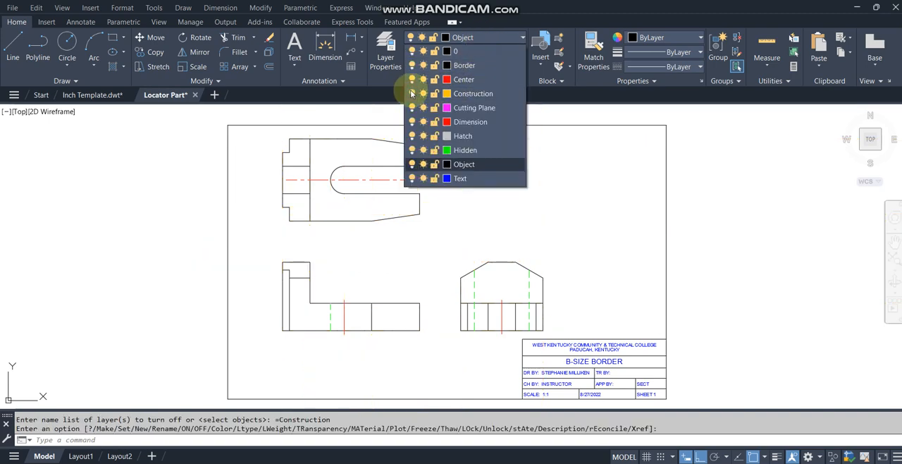
pyautogui.click(618, 204)
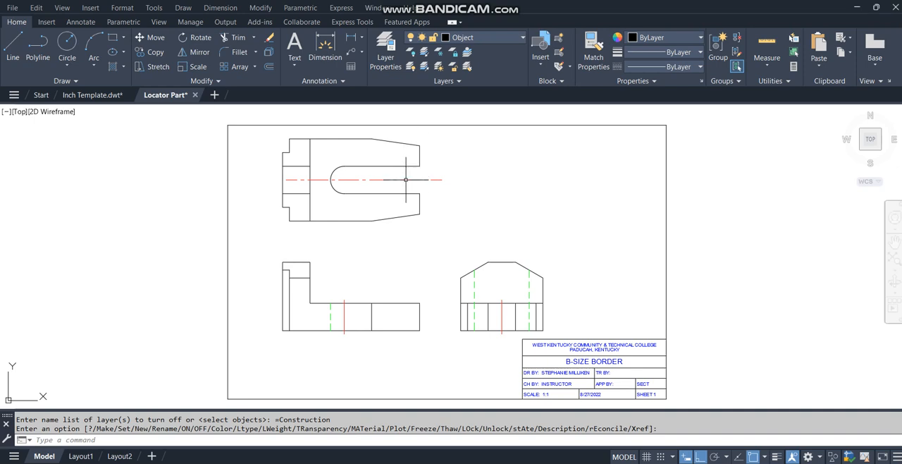
# Step: Delete the horizontal center line running through the top view's slot
pyautogui.press('Return')
pyautogui.click(406, 179)
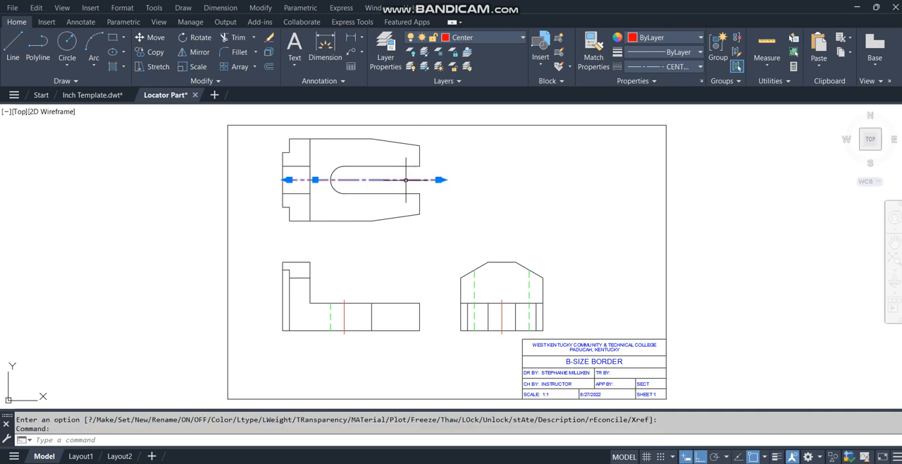
pyautogui.press('Delete')
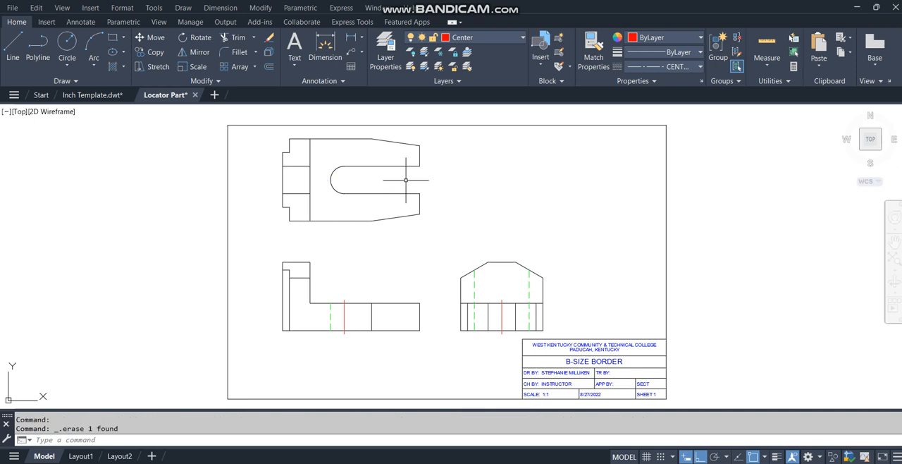
# Step: Make Center the current layer and add a center mark to the rounded slot end in the top view
pyautogui.click(491, 40)
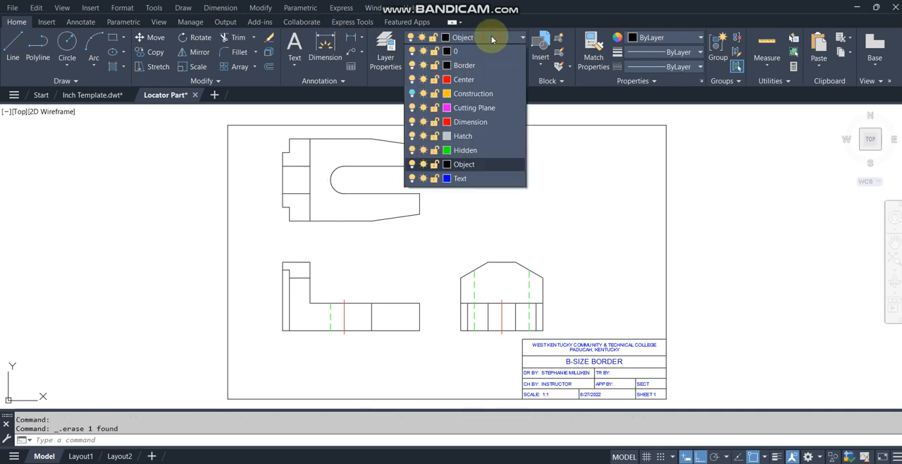
pyautogui.click(463, 79)
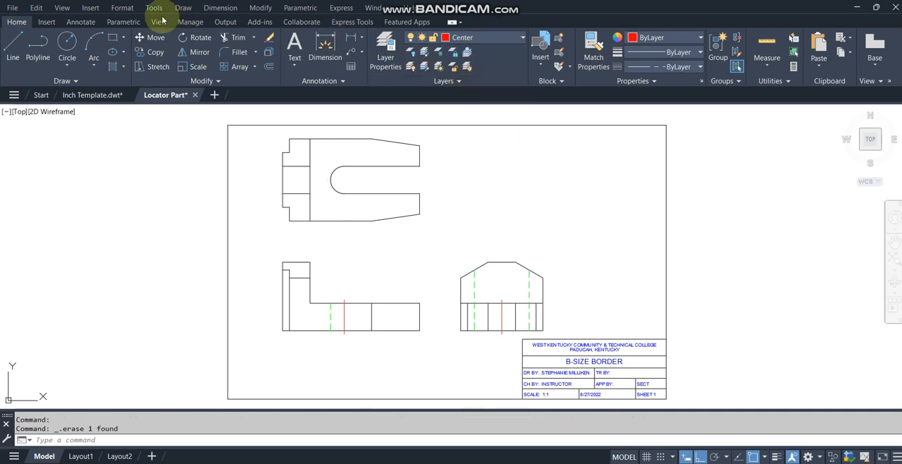
pyautogui.click(80, 22)
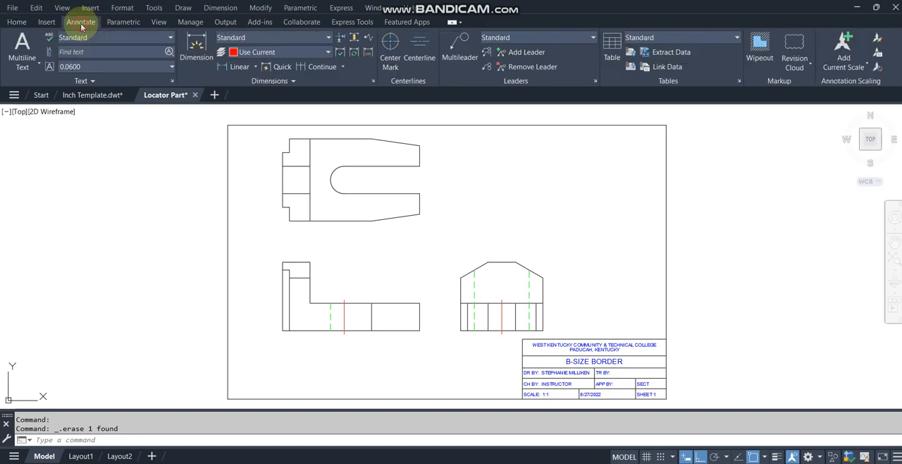
pyautogui.click(393, 46)
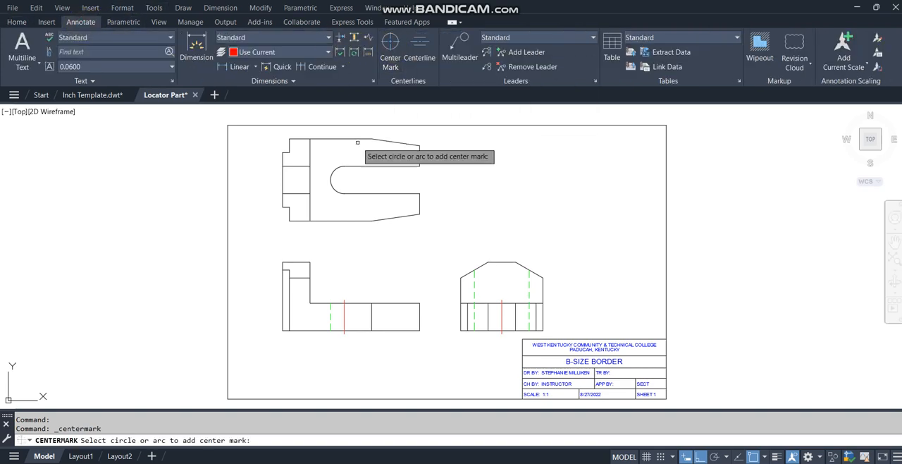
pyautogui.click(334, 172)
pyautogui.press('Return')
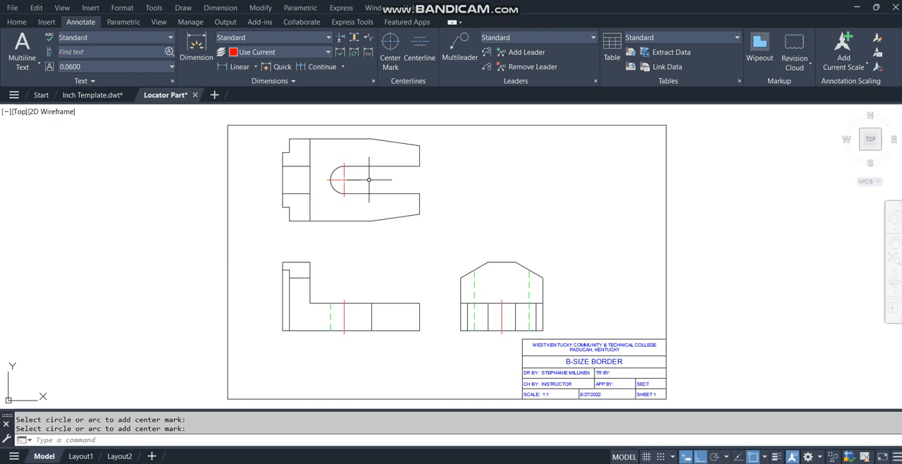
# Step: Replace the TR BY text in the title block with PART: M6EX10
pyautogui.doubleClick(570, 372)
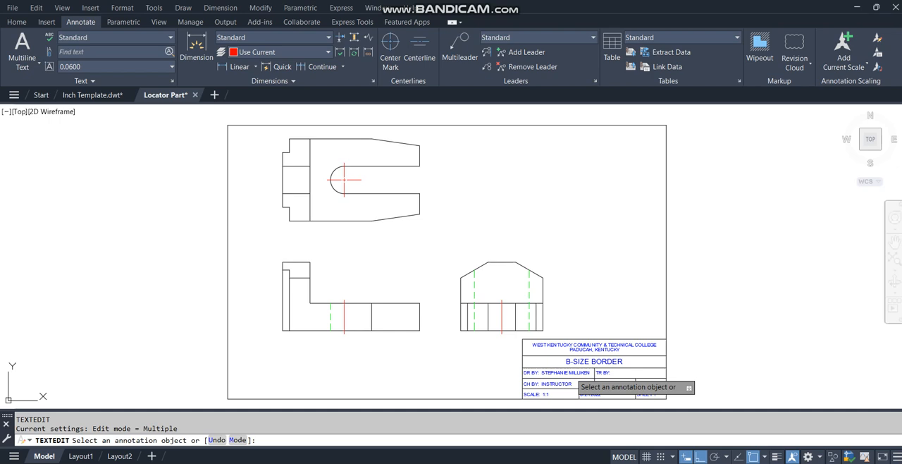
pyautogui.click(561, 372)
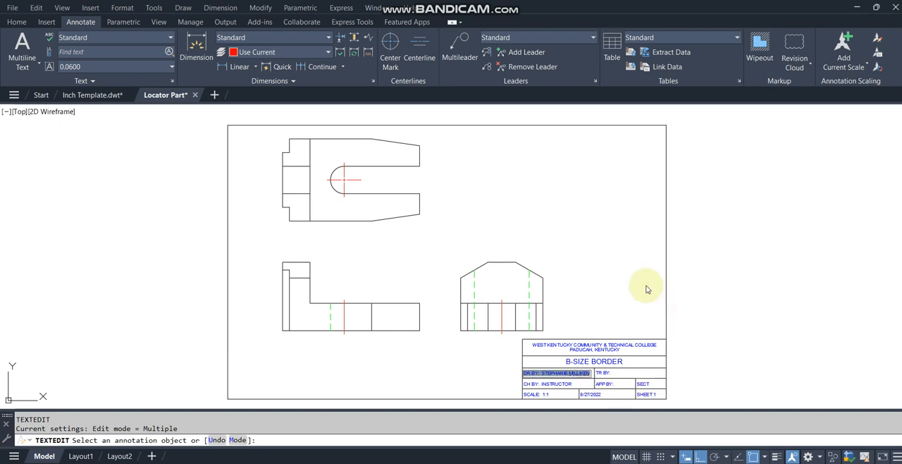
pyautogui.click(647, 288)
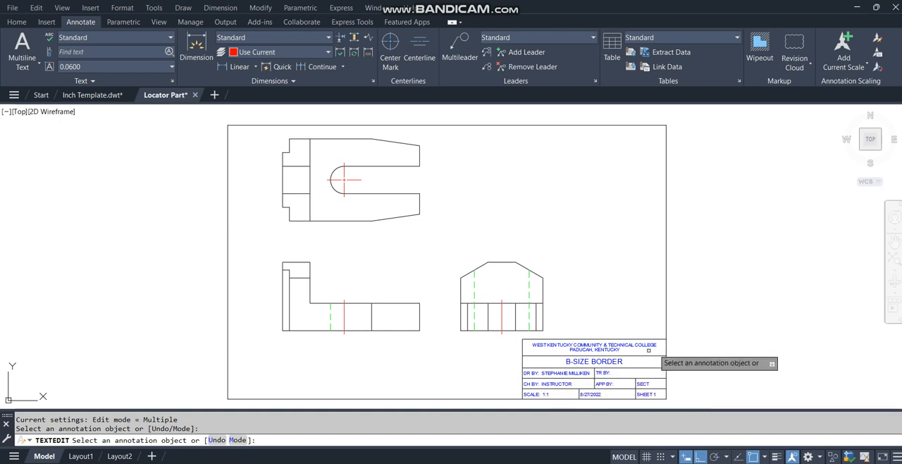
pyautogui.click(602, 373)
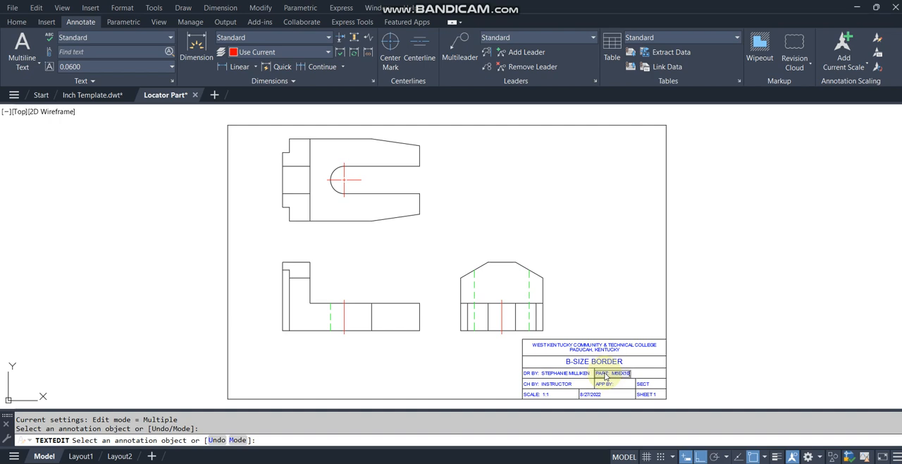
pyautogui.press('Return')
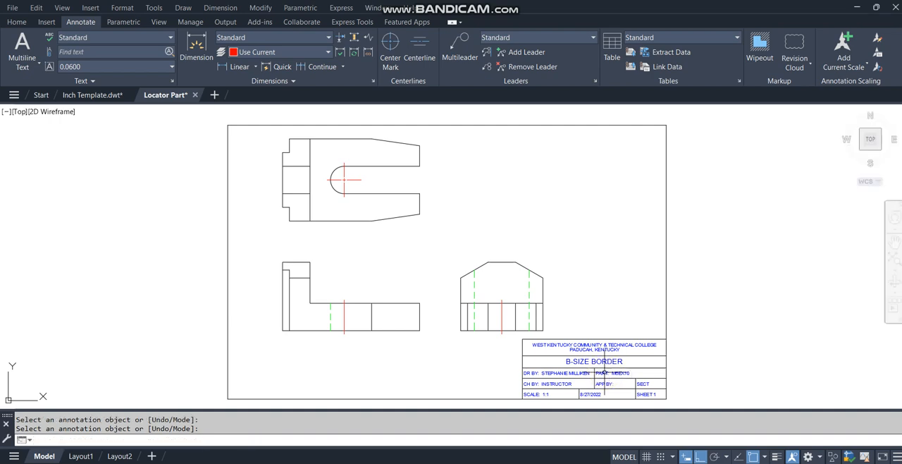
# Step: Change the title block's B-SIZE BORDER heading to LOCATOR PART
pyautogui.press('Return')
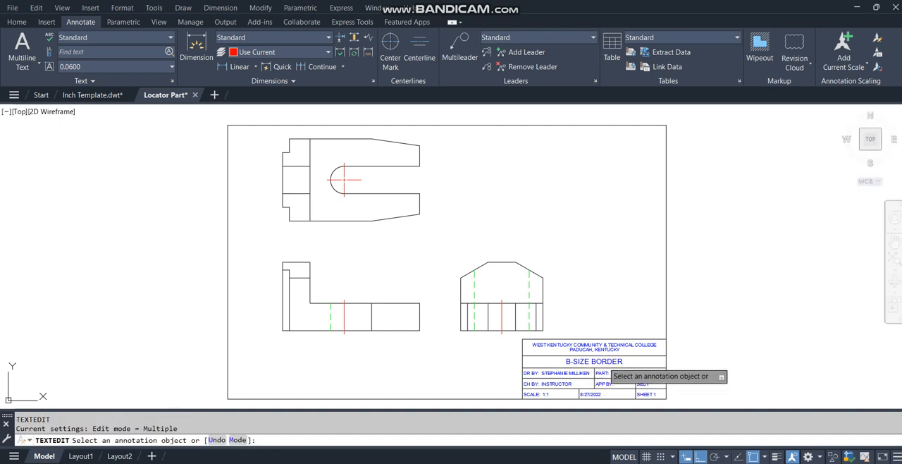
pyautogui.click(604, 362)
pyautogui.write('LO')
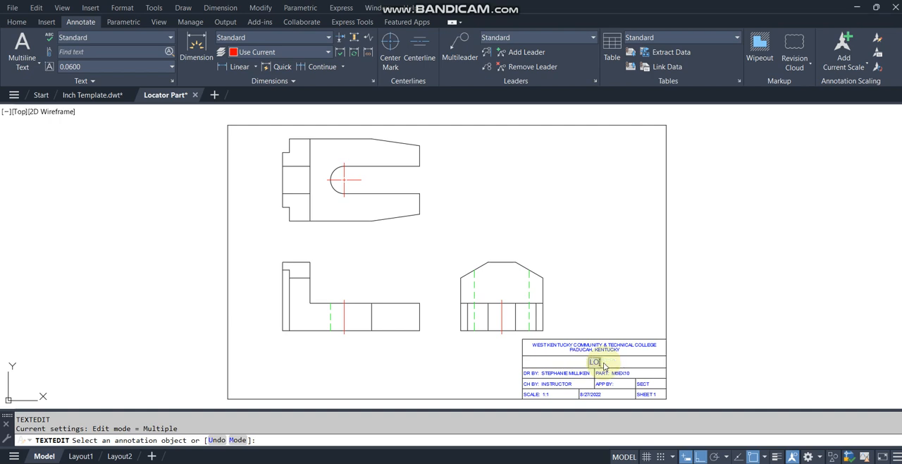
pyautogui.write('CATOR PART')
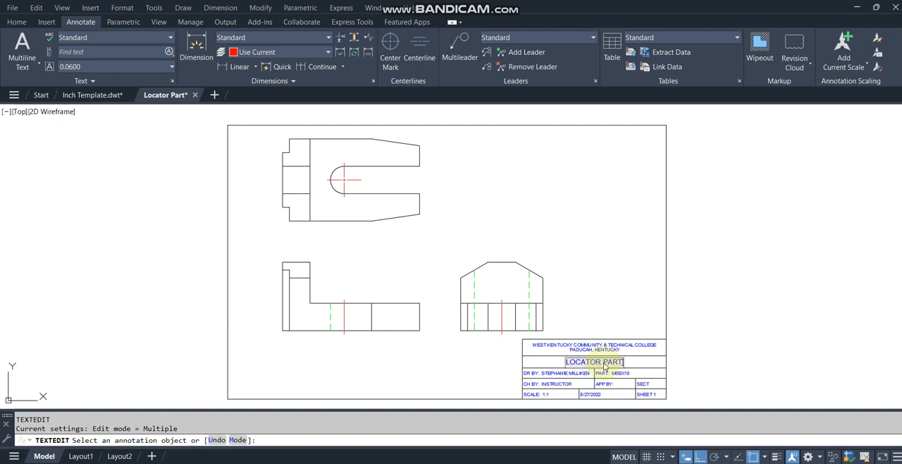
pyautogui.press('Return')
pyautogui.press('Return')
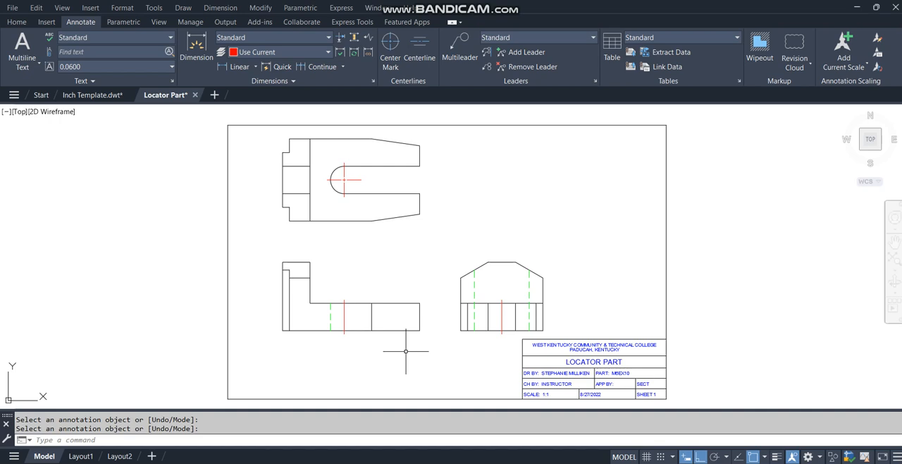
# Step: Modify the Standard dimension style so extension lines extend 0.12 beyond the dimension lines
pyautogui.click(372, 84)
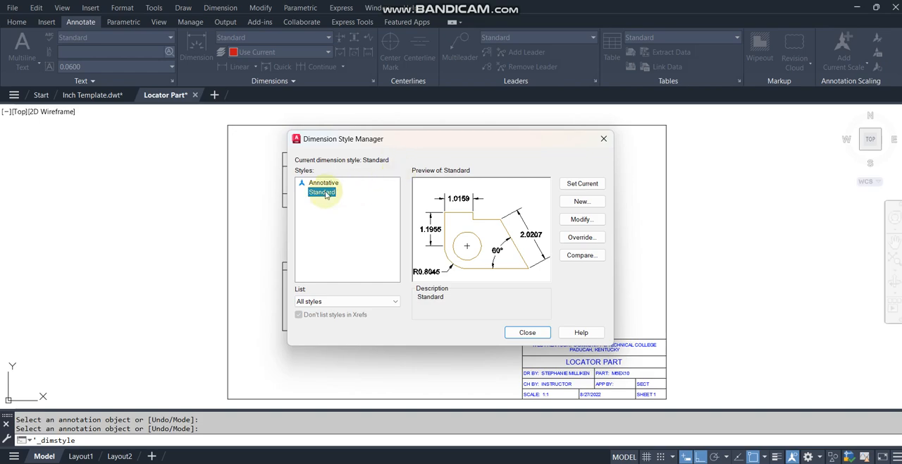
pyautogui.click(601, 220)
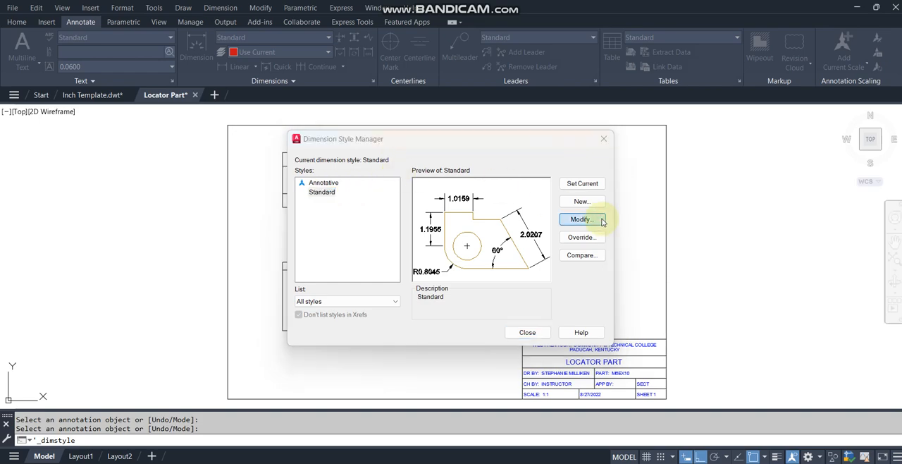
pyautogui.click(298, 99)
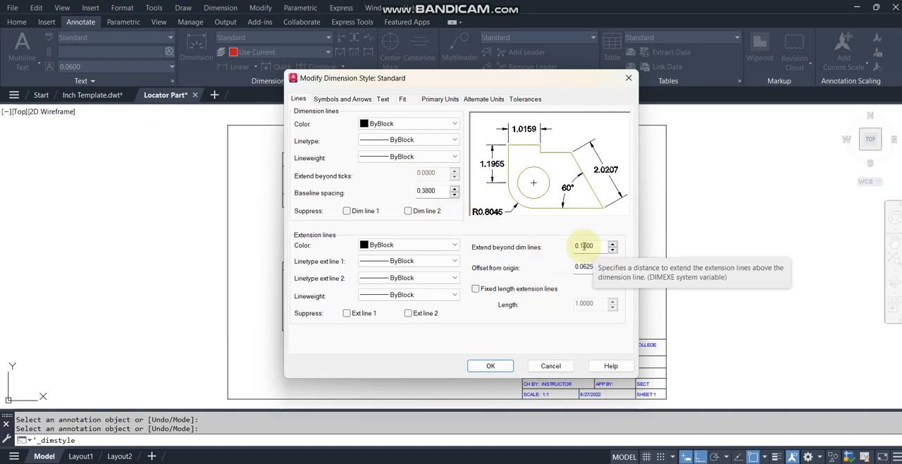
pyautogui.moveTo(584, 245); pyautogui.dragTo(600, 246)
pyautogui.write('2')
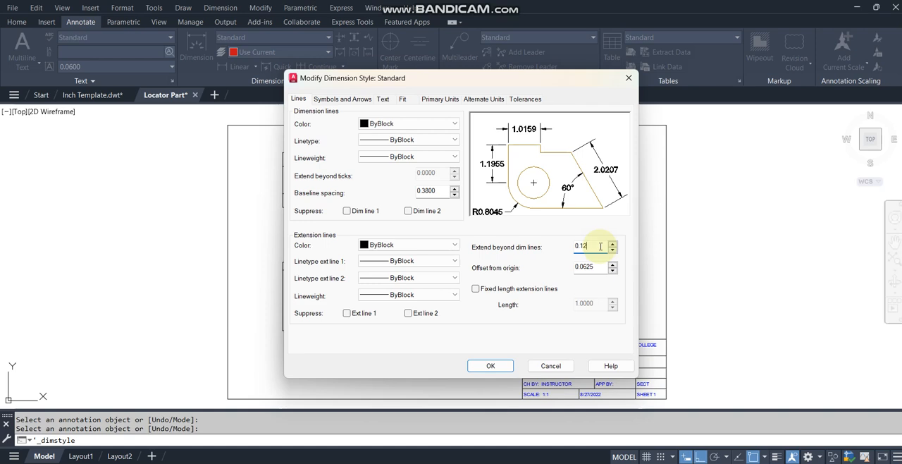
# Step: Set the Standard dimension style's arrow size to 0.12 and its center marks to None
pyautogui.click(299, 100)
pyautogui.click(324, 101)
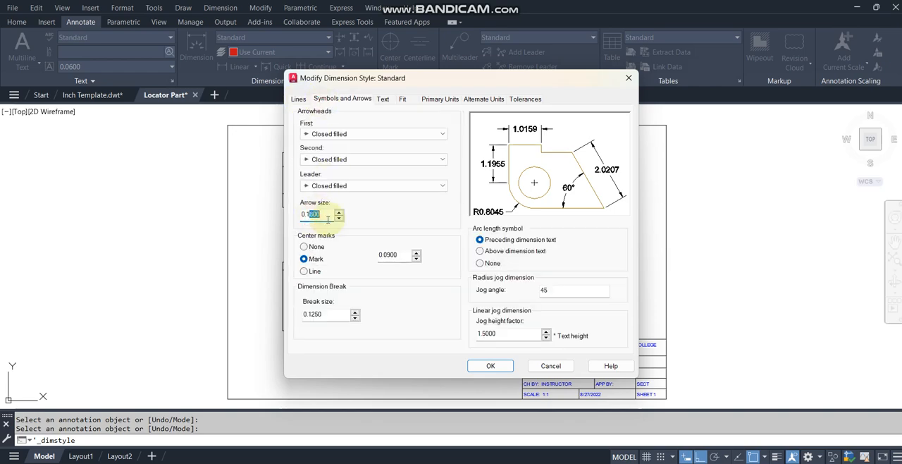
pyautogui.write('2')
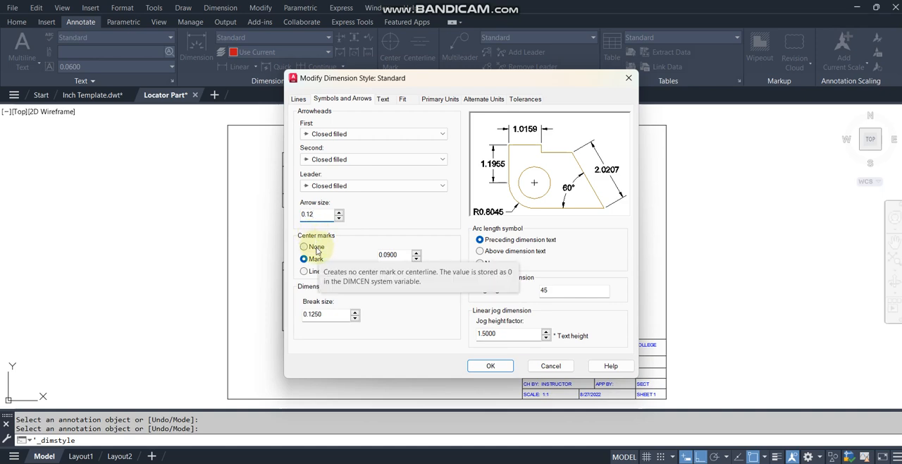
pyautogui.click(316, 251)
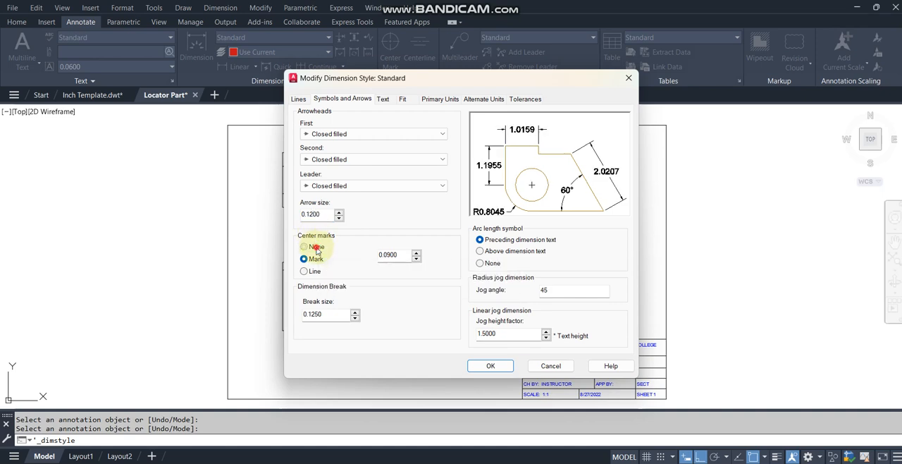
# Step: Reduce the text height of the Standard dimension style
pyautogui.click(382, 98)
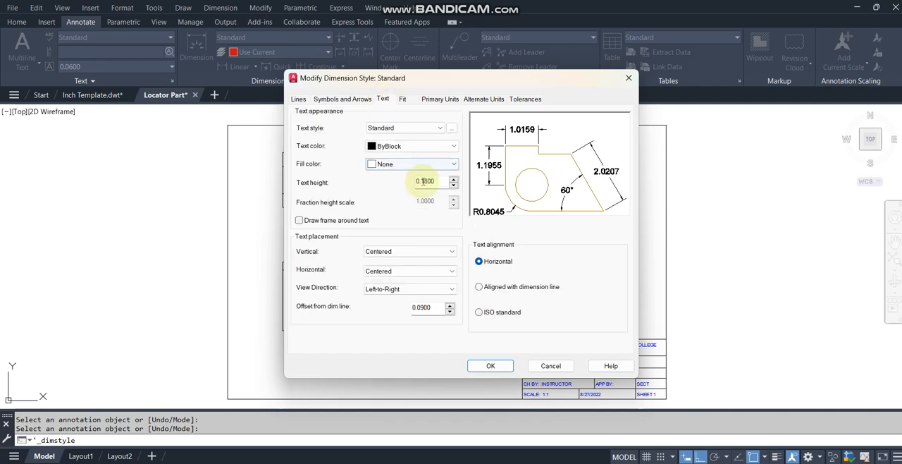
pyautogui.moveTo(423, 181); pyautogui.dragTo(457, 181)
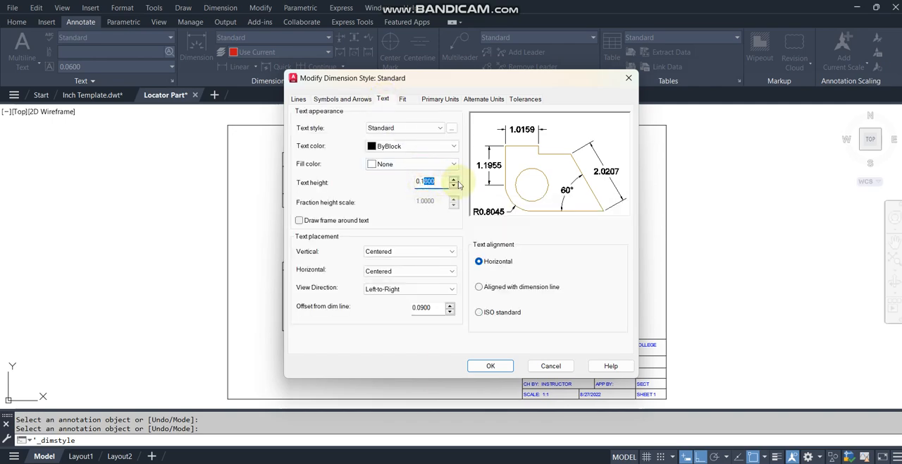
pyautogui.click(403, 99)
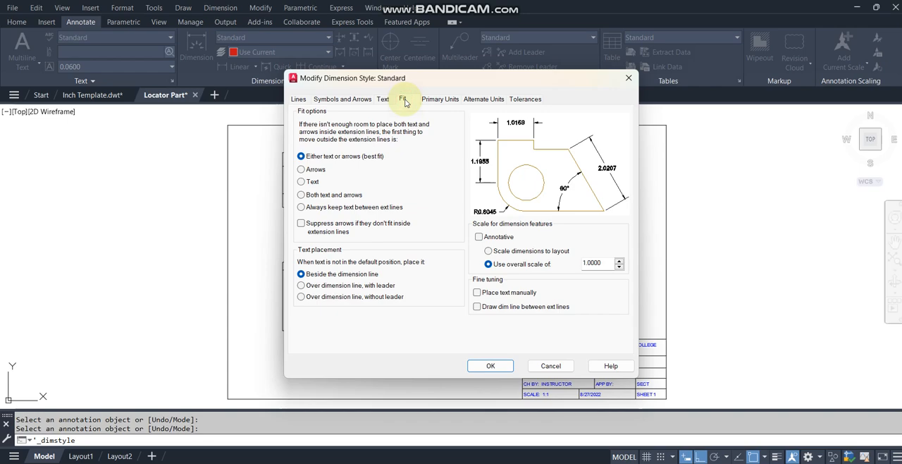
# Step: Set the style's linear dimension precision to 0.00, suppress leading zeros and save the modified dimension style
pyautogui.click(430, 101)
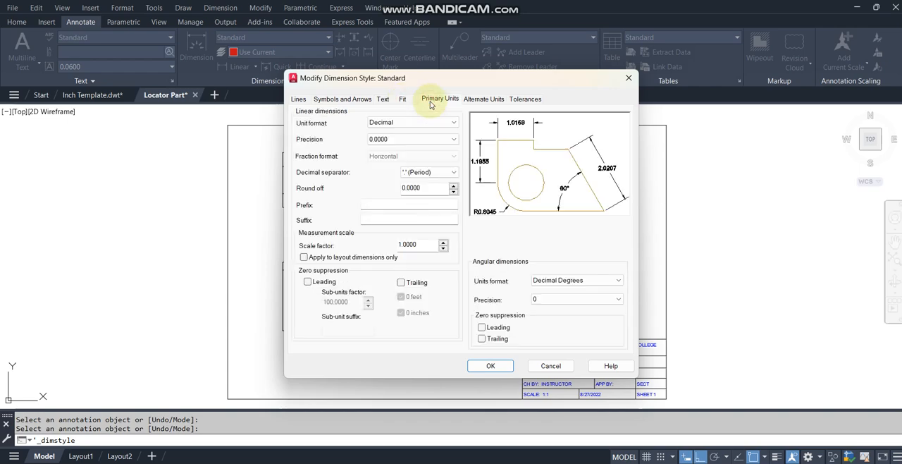
pyautogui.click(435, 140)
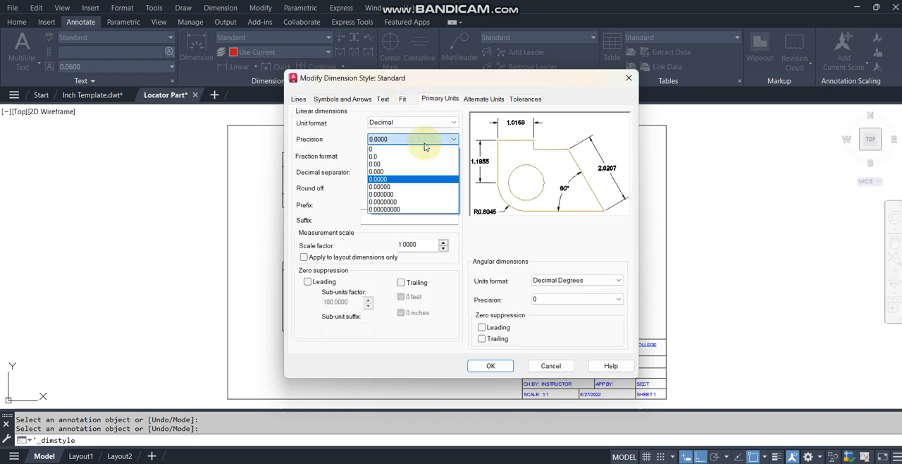
pyautogui.click(392, 164)
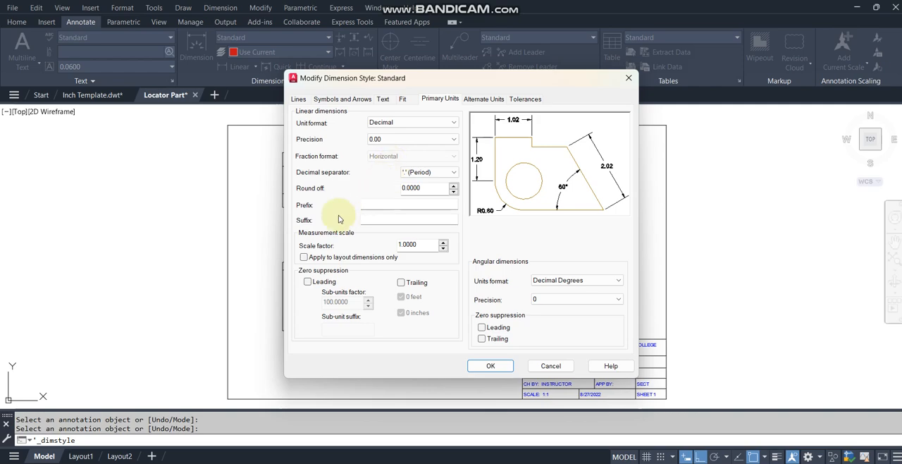
pyautogui.click(307, 281)
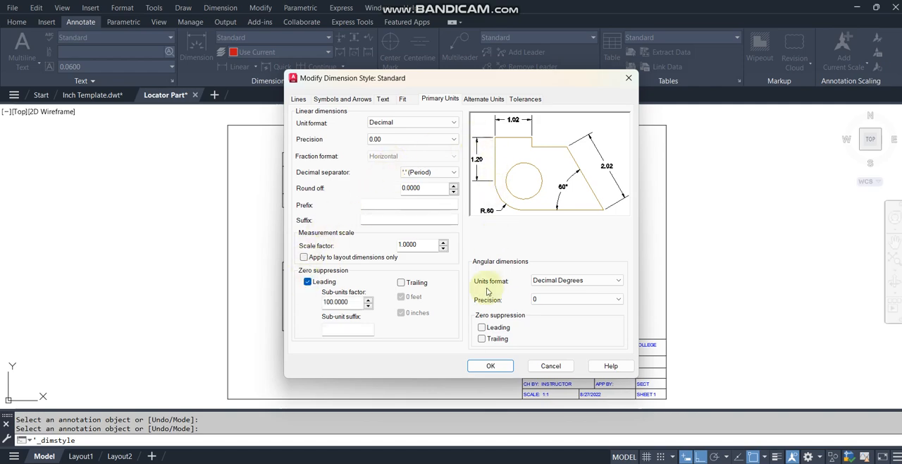
pyautogui.click(491, 366)
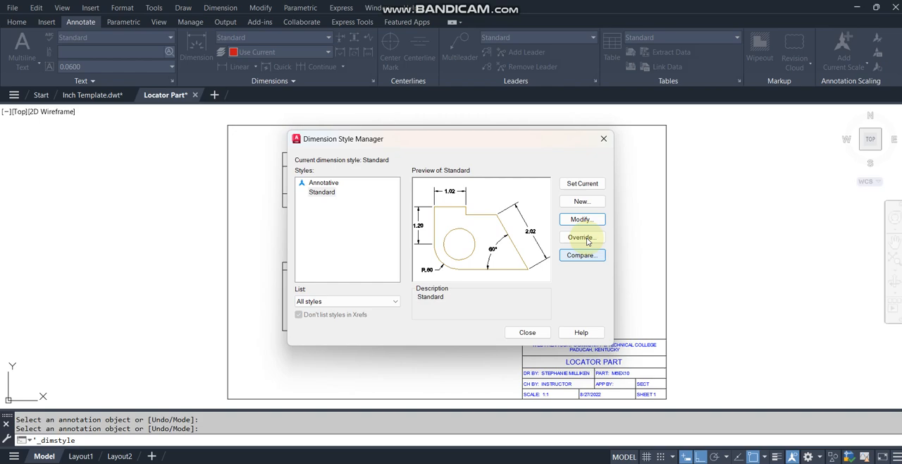
pyautogui.click(537, 335)
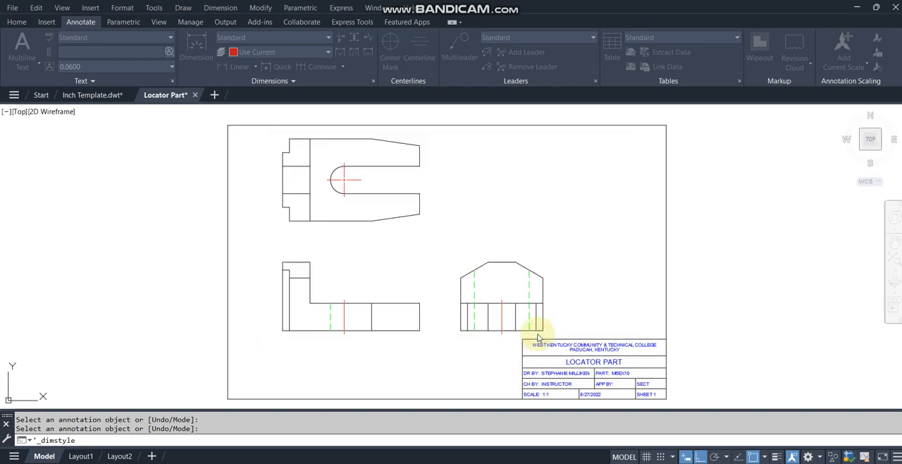
# Step: Make Dimension the current layer
pyautogui.click(16, 22)
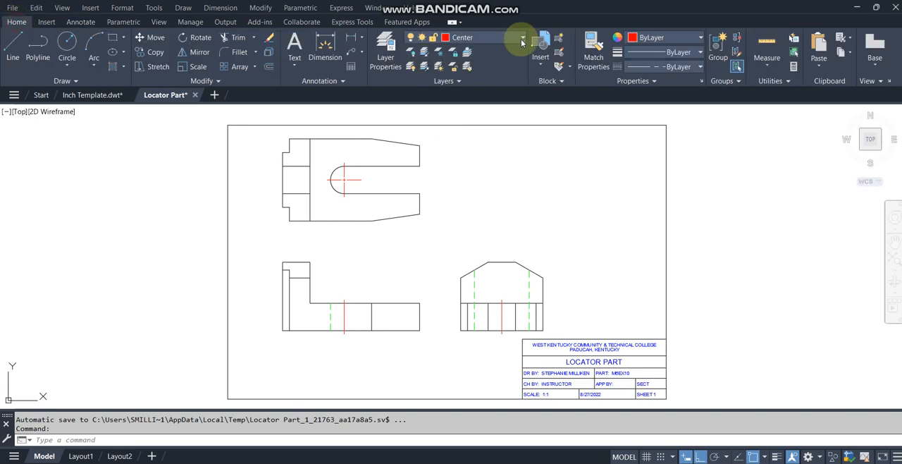
pyautogui.click(500, 39)
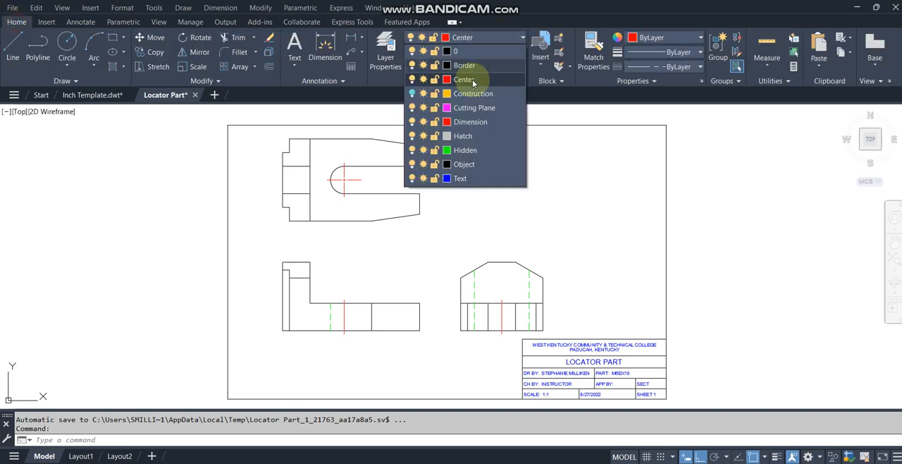
pyautogui.click(477, 121)
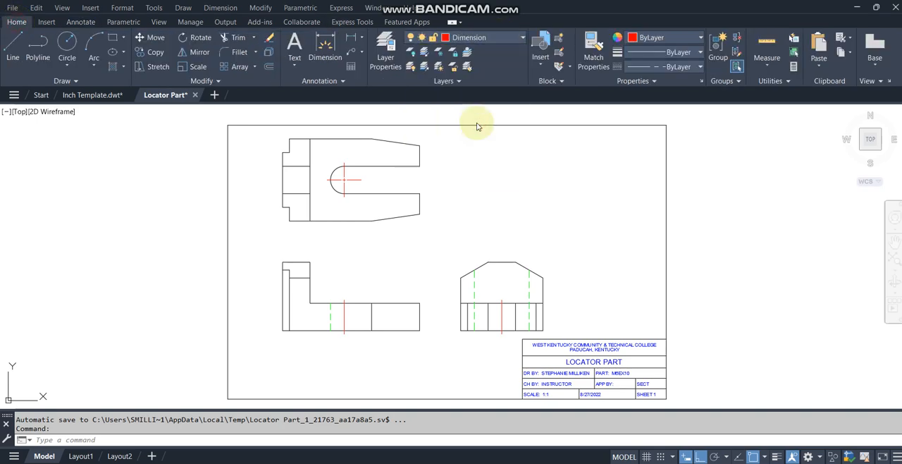
# Step: Add a horizontal linear dimension for the width of the top view's lower-left corner notch, placed below the view
pyautogui.click(83, 22)
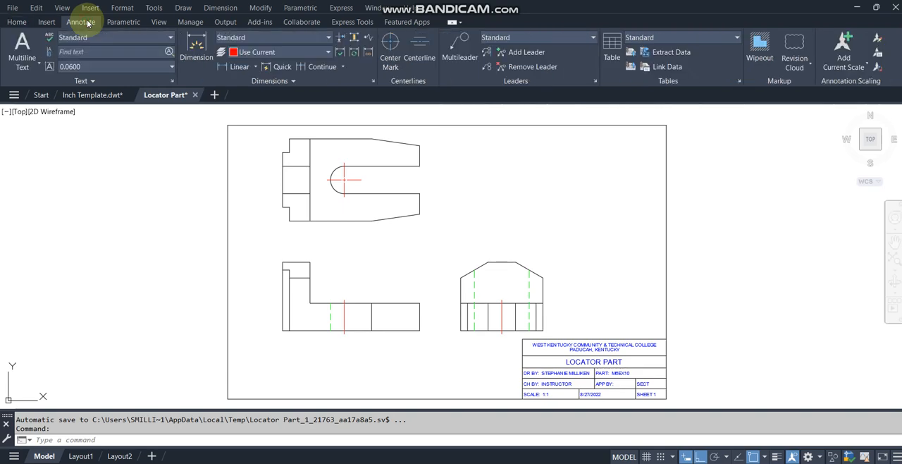
pyautogui.click(239, 66)
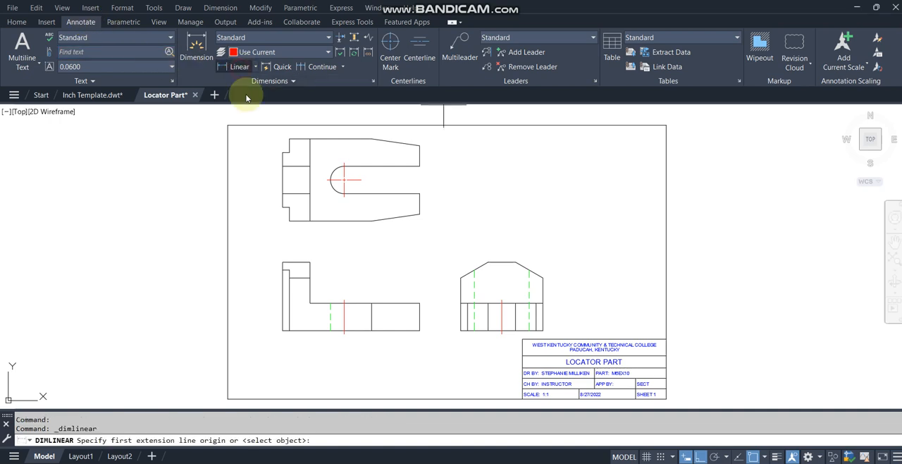
pyautogui.click(283, 207)
pyautogui.click(290, 221)
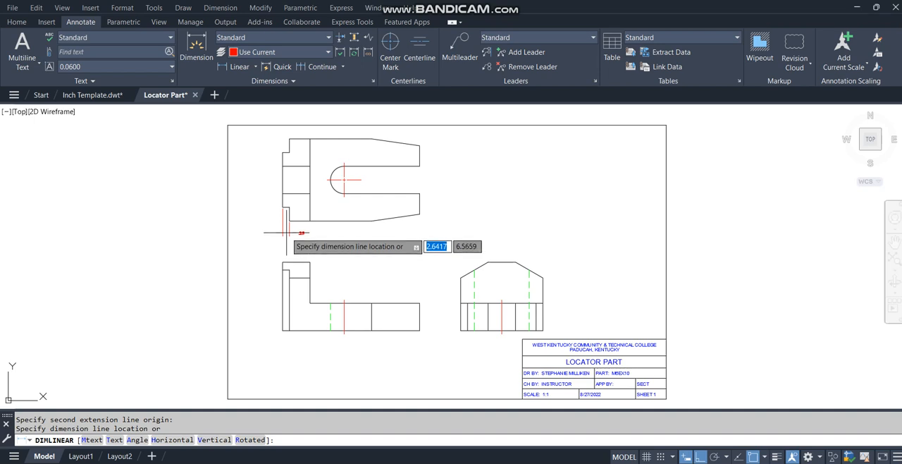
pyautogui.click(286, 232)
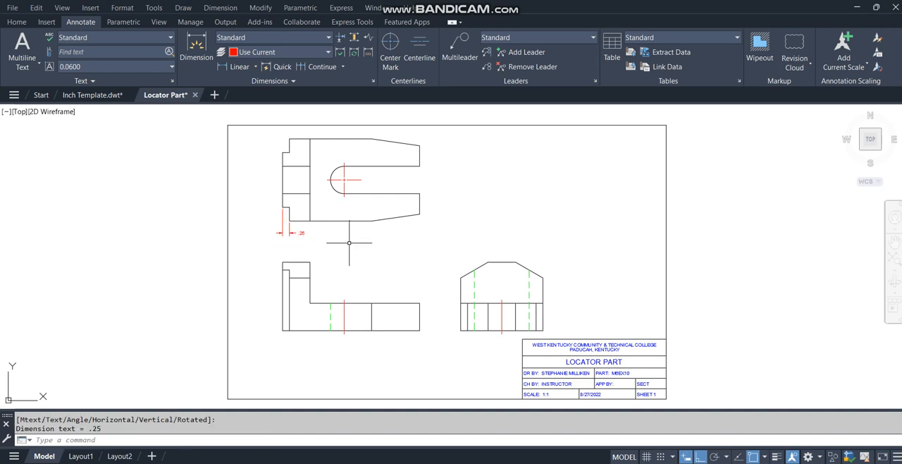
# Step: Add a vertical linear dimension for the height of the top view's lower-left corner notch, placed outside its left edge
pyautogui.click(236, 66)
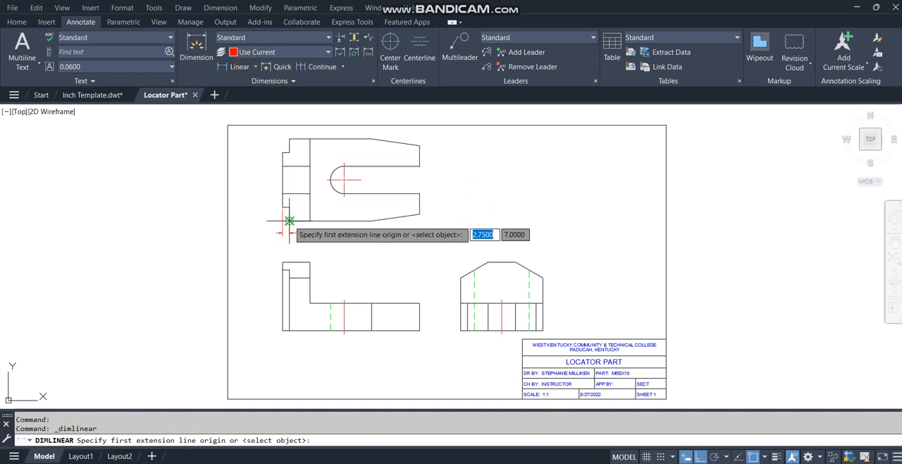
pyautogui.click(289, 221)
pyautogui.click(282, 209)
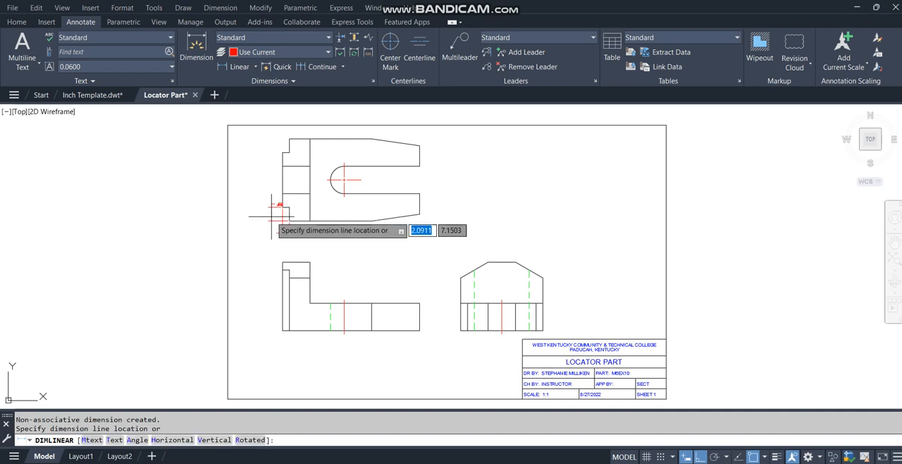
pyautogui.click(268, 216)
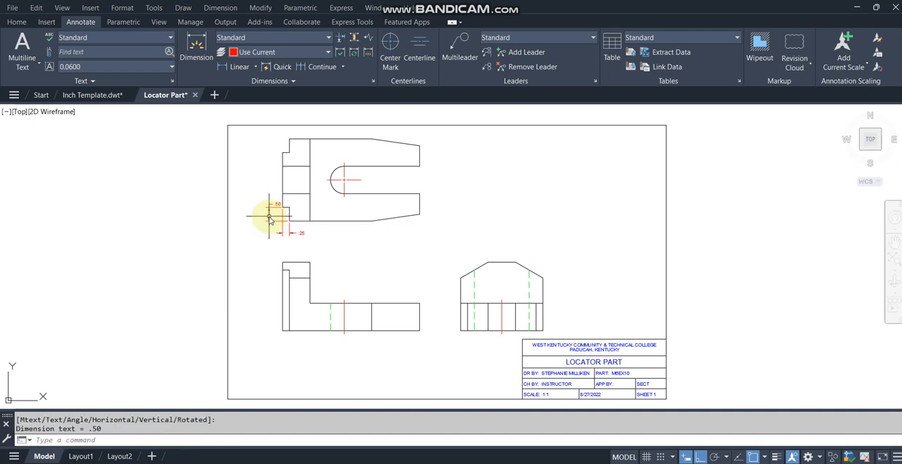
# Step: Move the text of the lower-left notch's height dimension between its two extension lines in the top view
pyautogui.click(276, 203)
pyautogui.click(277, 205)
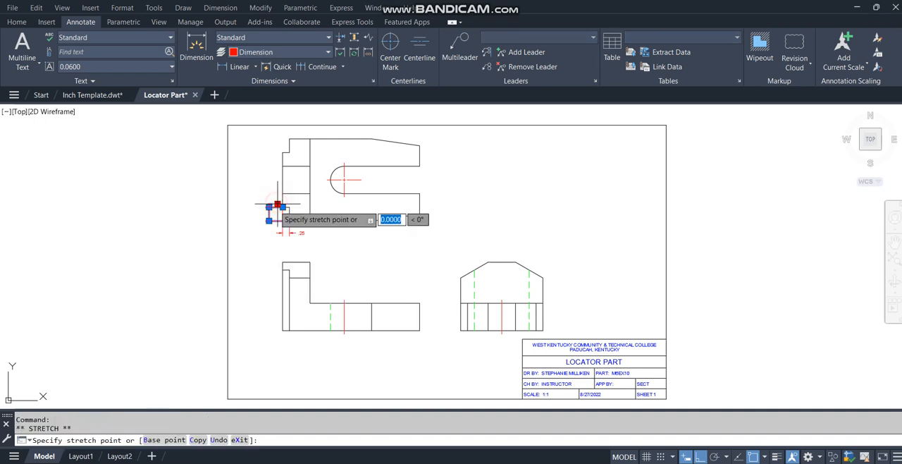
pyautogui.click(267, 213)
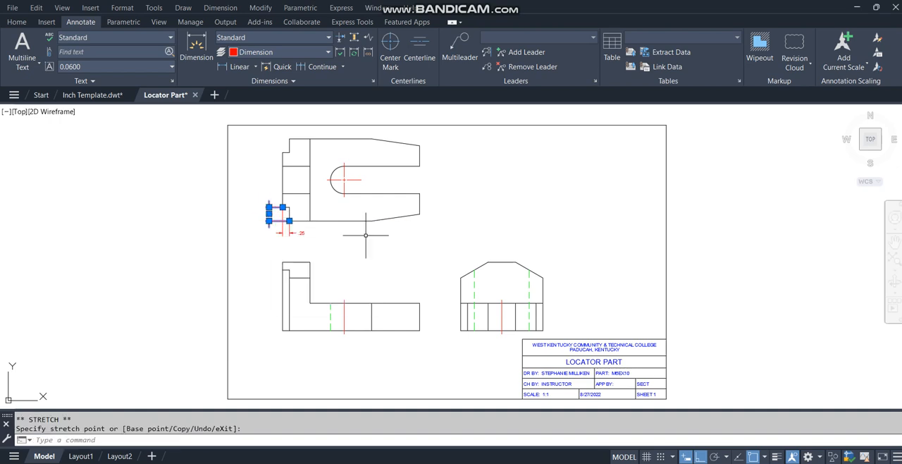
pyautogui.press('Escape')
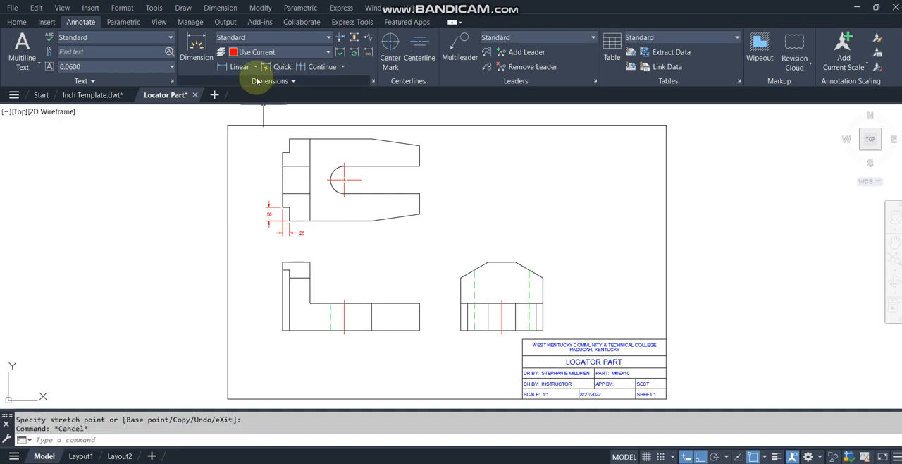
# Step: Add a horizontal linear dimension for the width of the front view's upright leg, placed above the view
pyautogui.click(234, 66)
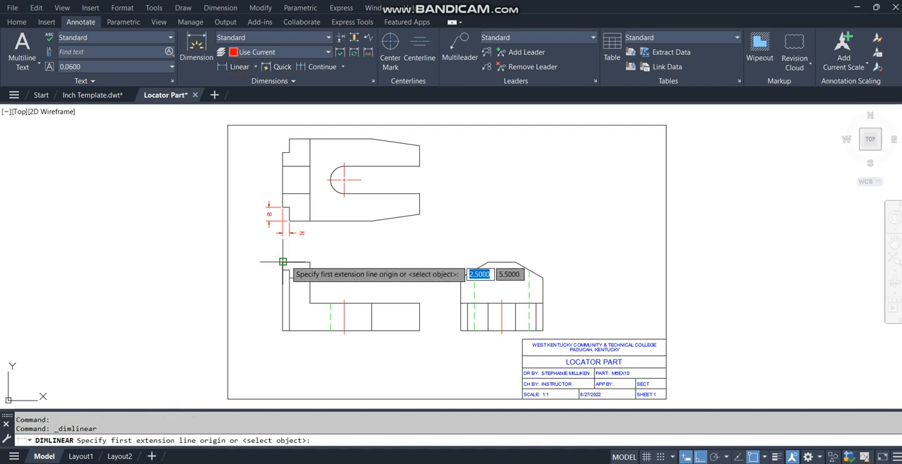
pyautogui.click(283, 262)
pyautogui.click(310, 262)
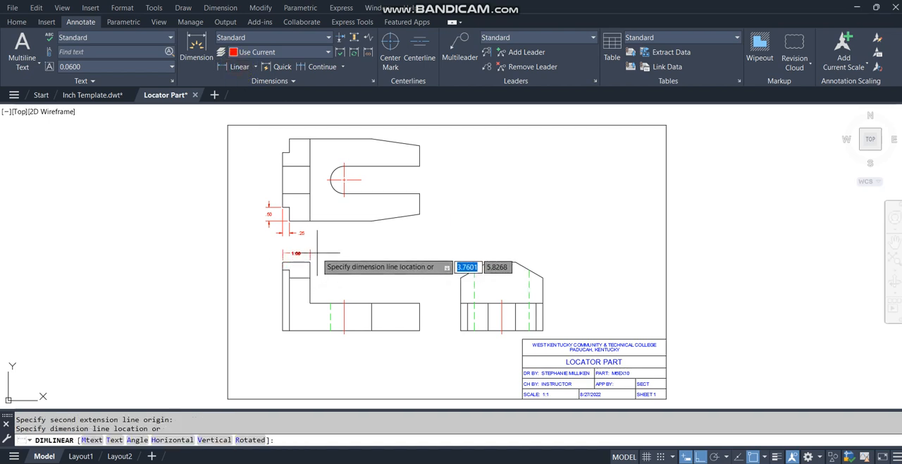
pyautogui.click(316, 252)
# Step: Add a vertical linear dimension for the thickness of the front view's base, placed just outside its right end
pyautogui.click(233, 68)
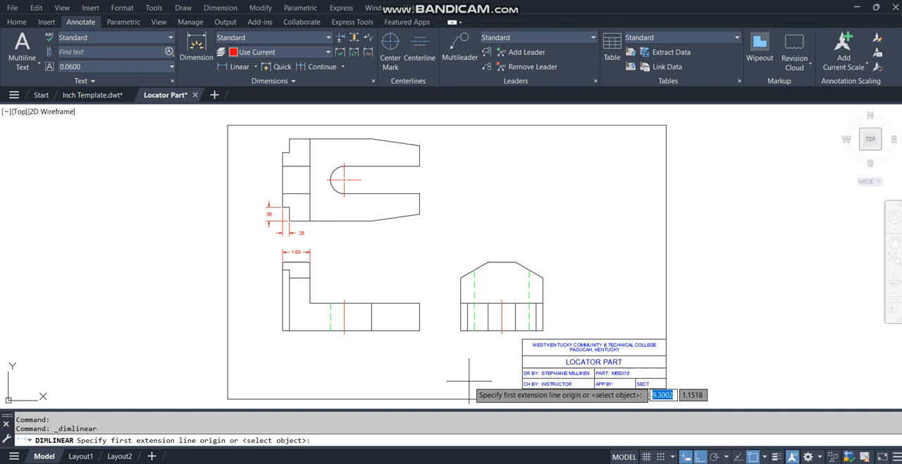
pyautogui.click(420, 330)
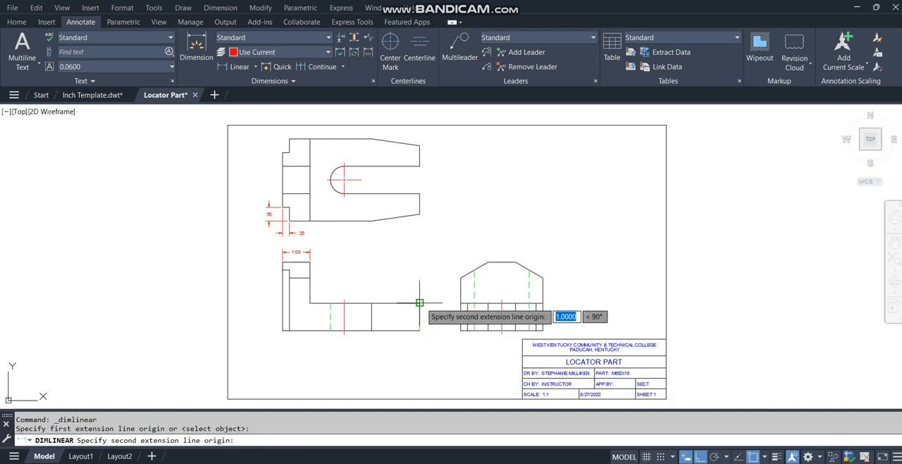
pyautogui.click(420, 303)
pyautogui.click(429, 310)
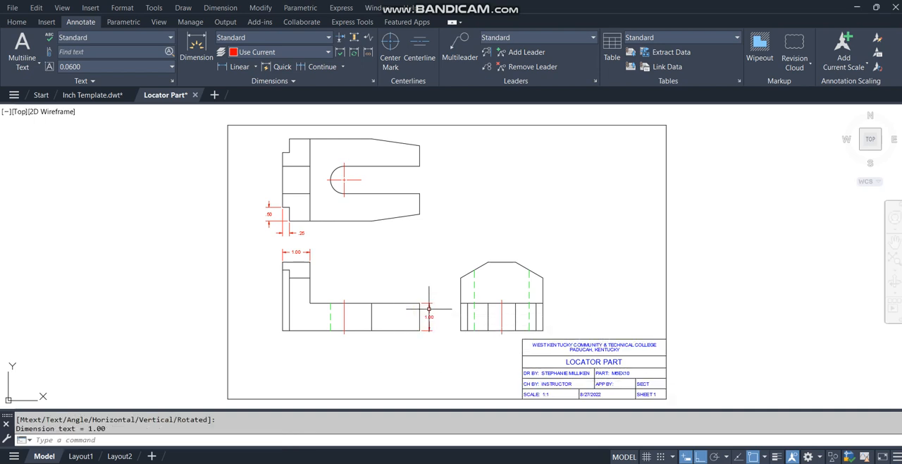
# Step: Add a baseline dimension from the base thickness dimension to the top of the upright for the front view's overall height
pyautogui.click(343, 69)
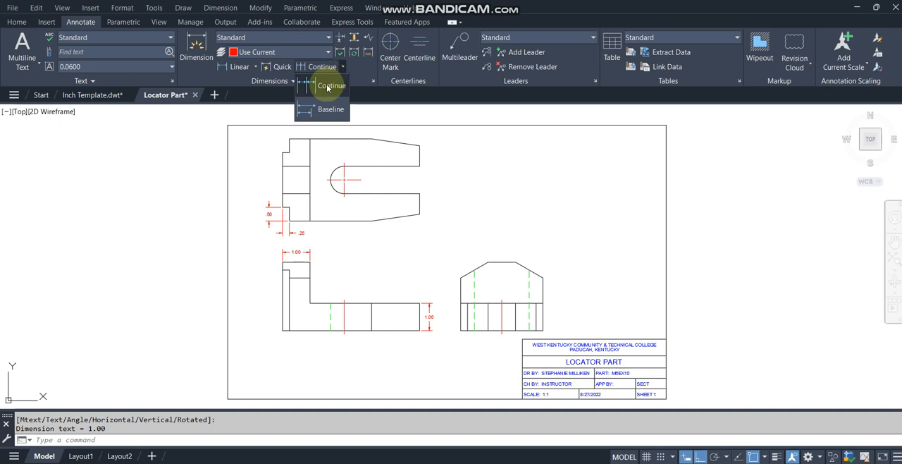
pyautogui.click(319, 109)
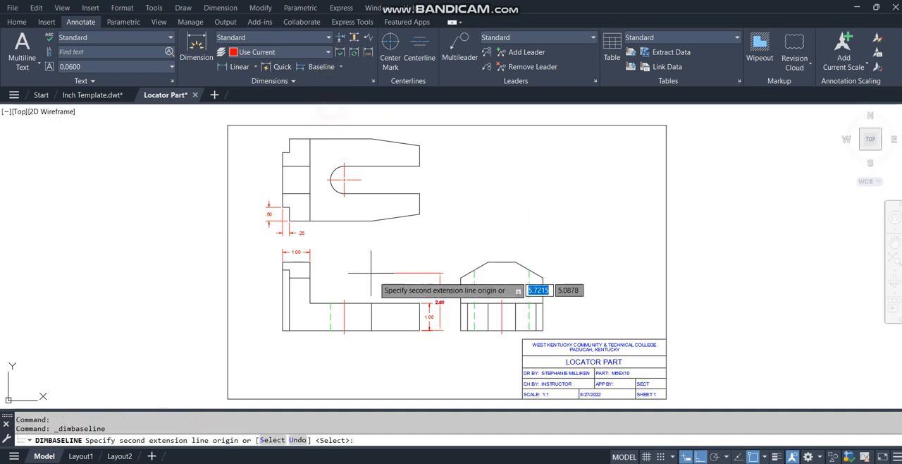
pyautogui.click(310, 262)
pyautogui.press('Return')
pyautogui.press('Return')
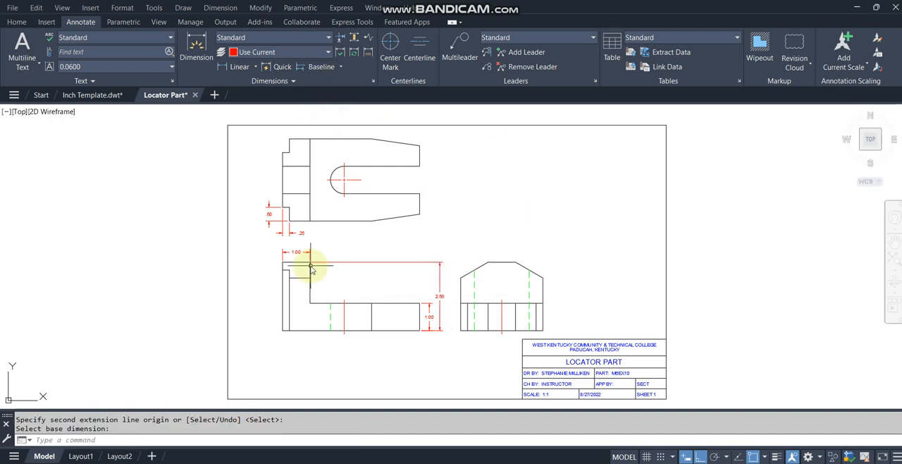
# Step: Add a horizontal linear dimension for the length of the top view's lower taper, aligned with the notch width dimension
pyautogui.click(213, 64)
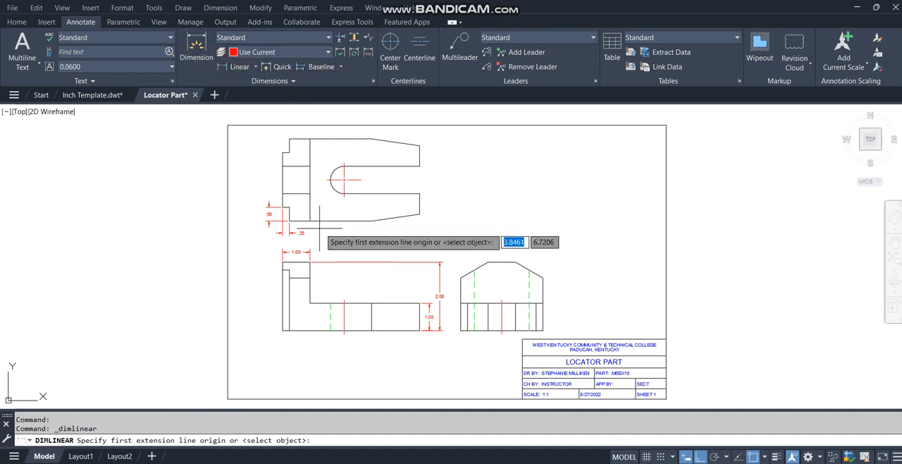
pyautogui.click(370, 222)
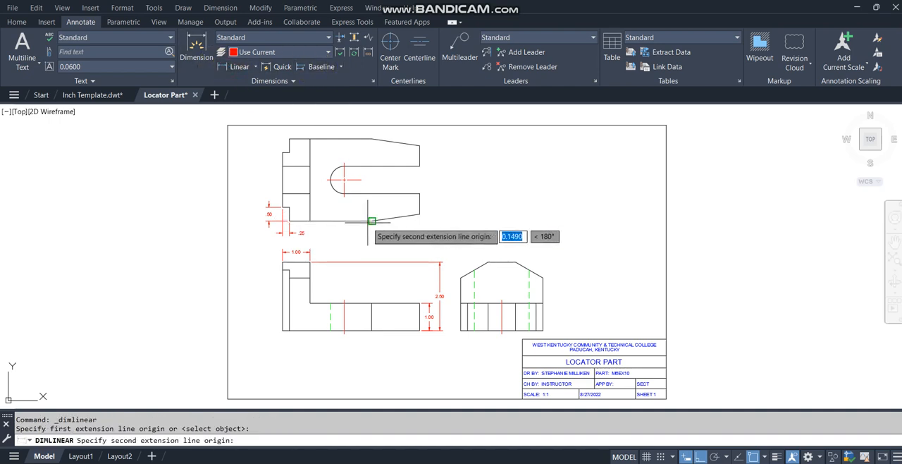
pyautogui.click(420, 215)
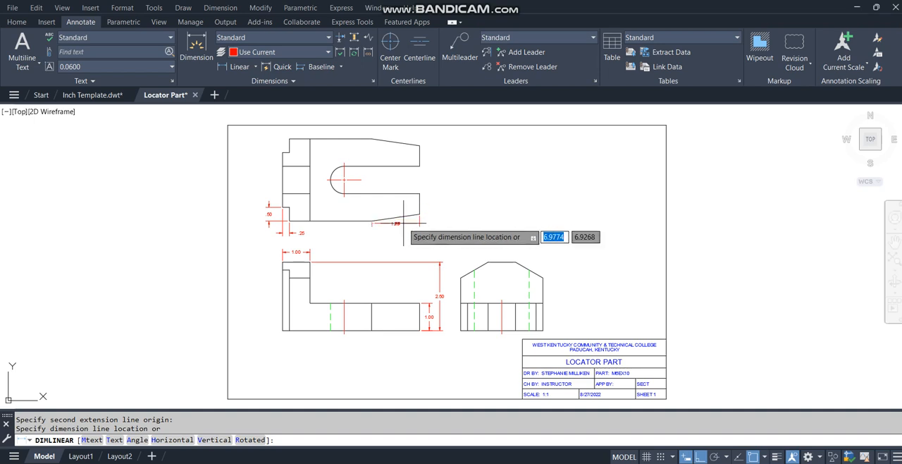
pyautogui.click(288, 233)
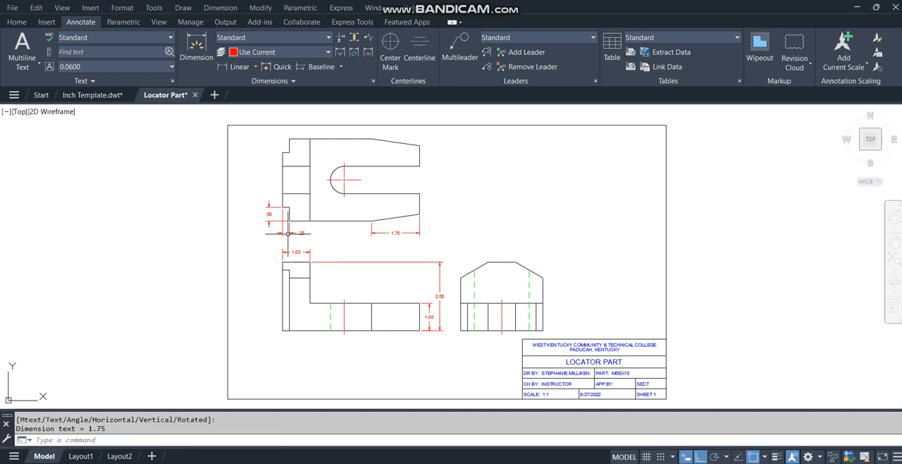
# Step: Add a vertical linear dimension for the rise of the top view's lower taper, placed outside the right end
pyautogui.click(228, 67)
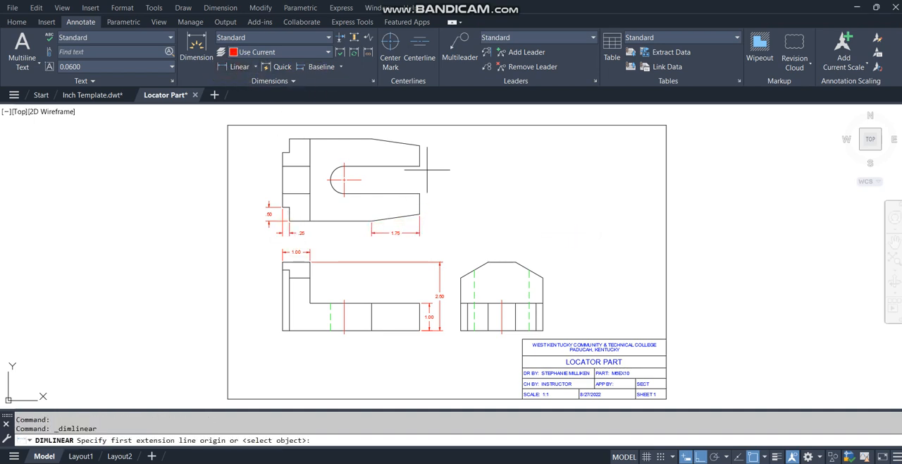
pyautogui.click(372, 221)
pyautogui.click(419, 213)
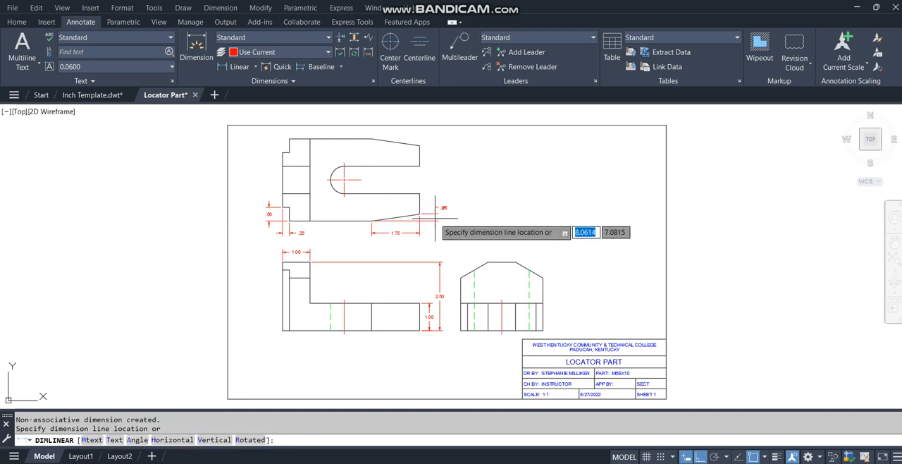
pyautogui.click(432, 212)
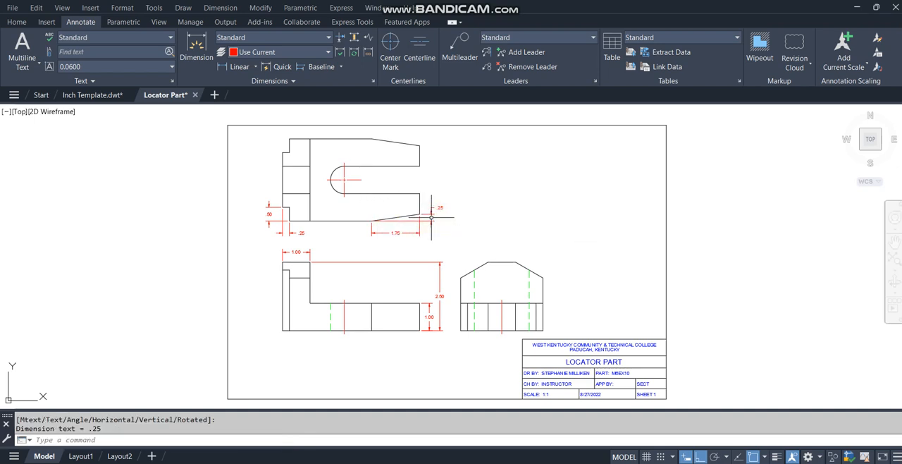
# Step: Add a vertical linear dimension from the top view's lower edge to the slot centerline, placed outside the taper rise dimension
pyautogui.click(236, 67)
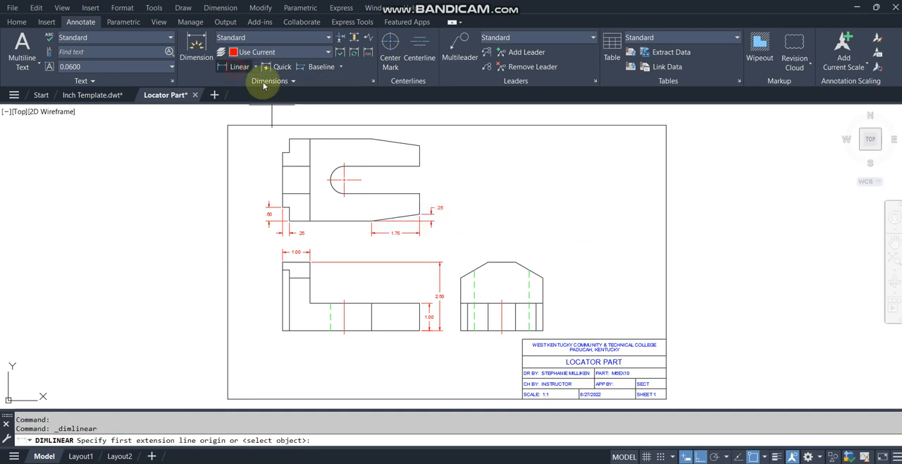
pyautogui.click(372, 220)
pyautogui.click(416, 180)
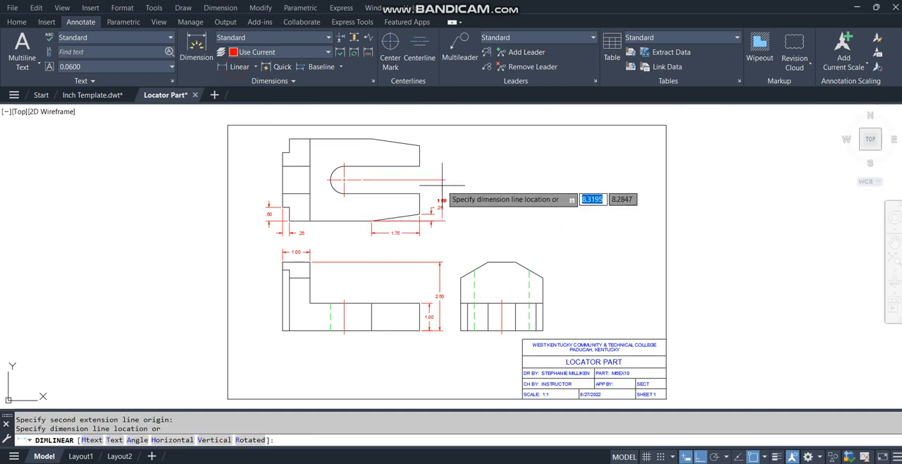
pyautogui.click(438, 185)
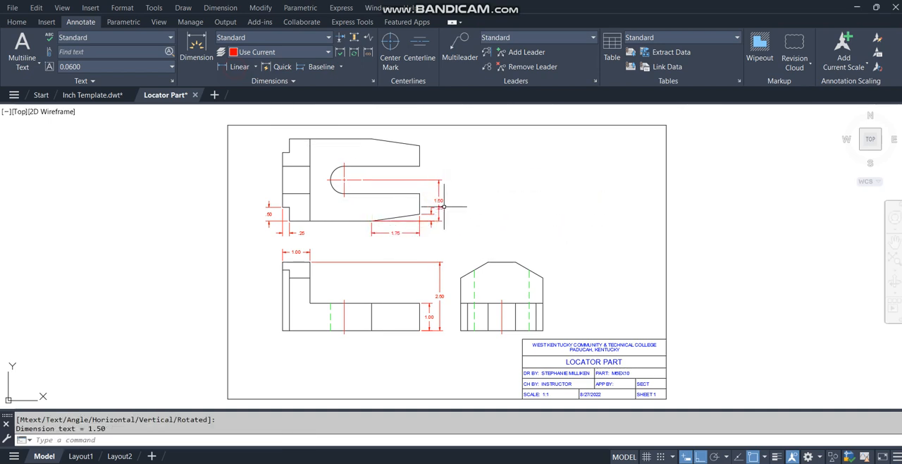
pyautogui.click(441, 206)
pyautogui.click(440, 207)
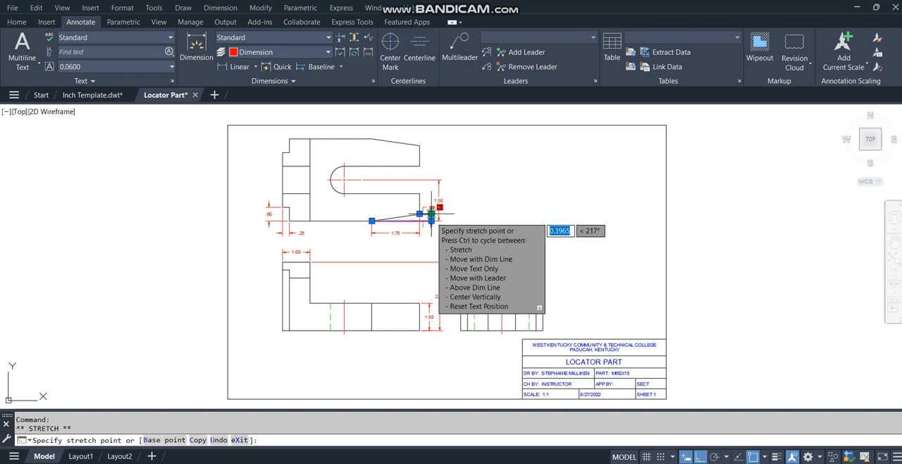
pyautogui.press('Escape')
pyautogui.press('Escape')
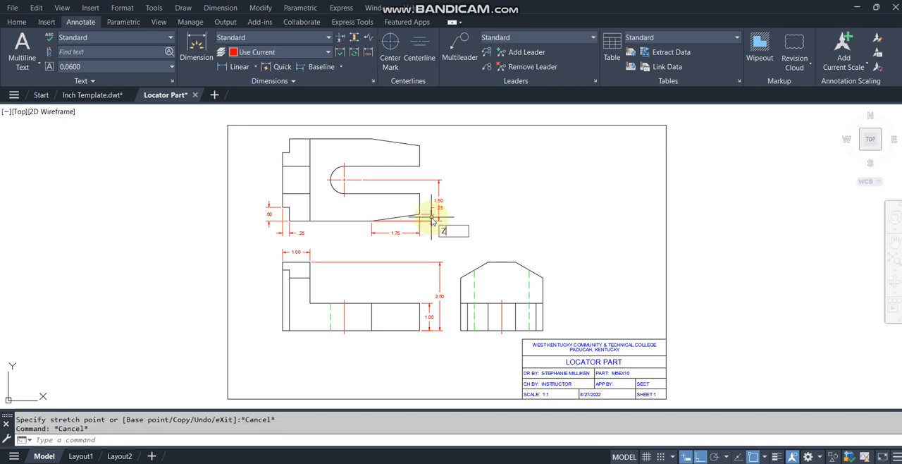
# Step: Move the text of the taper's .25 rise dimension down between its two extension lines
pyautogui.write('z')
pyautogui.press('Return')
pyautogui.write('w')
pyautogui.press('Return')
pyautogui.click(399, 235)
pyautogui.click(478, 192)
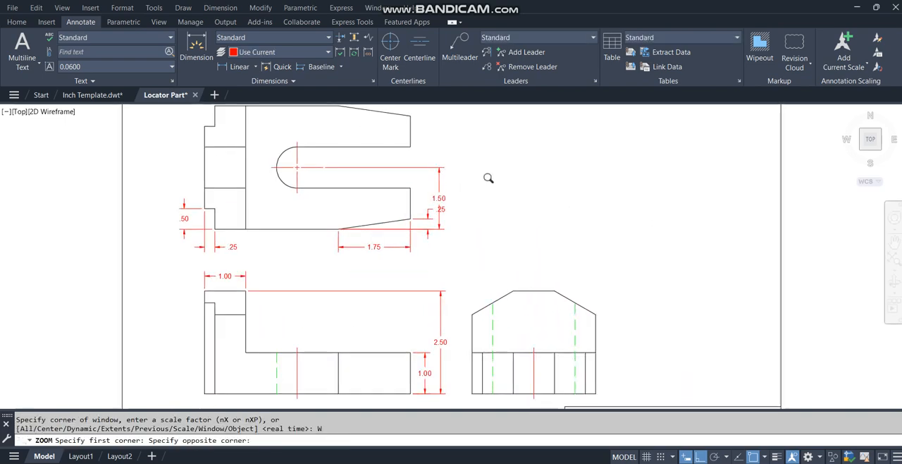
pyautogui.click(457, 222)
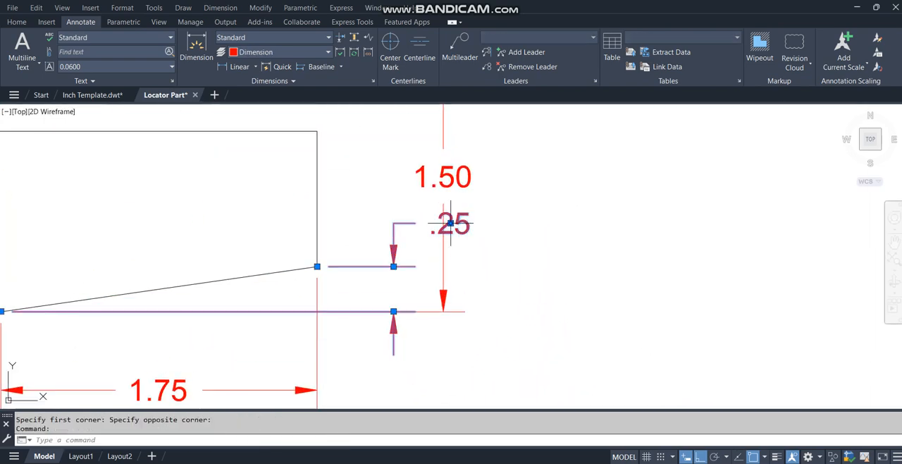
pyautogui.click(449, 226)
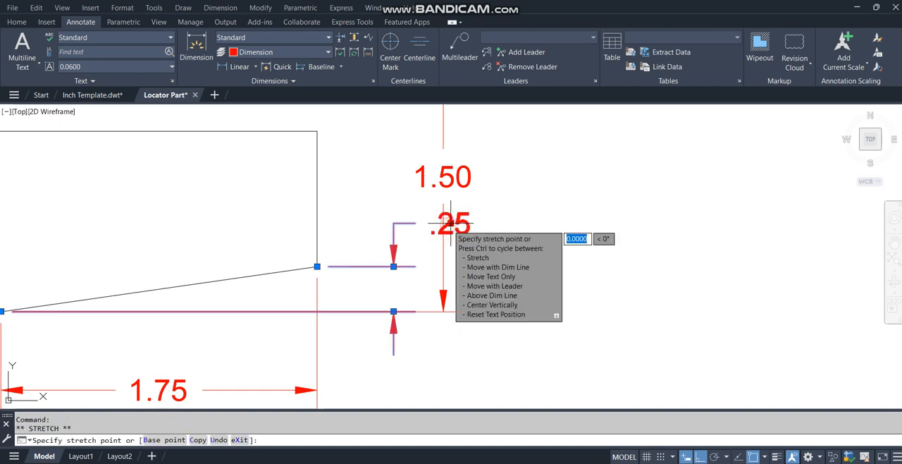
pyautogui.click(410, 280)
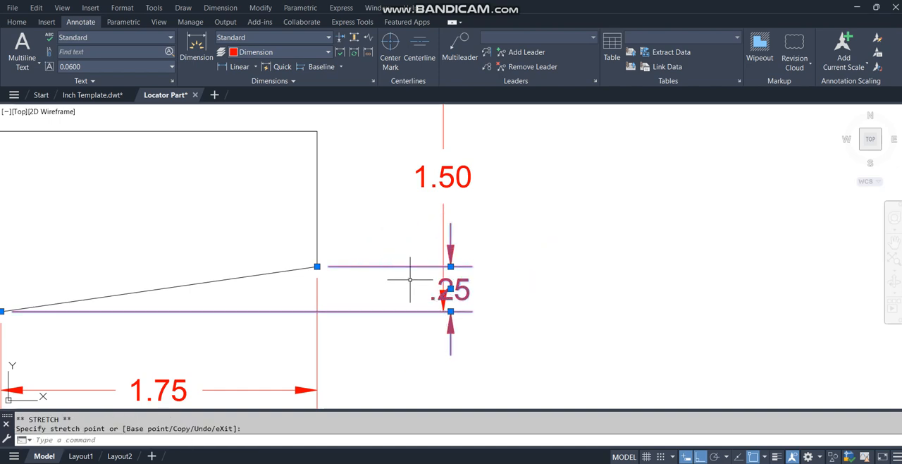
# Step: Shift the taper's .25 rise dimension line back toward the part, clear of the 1.50 dimension, and restore the previous view
pyautogui.click(450, 266)
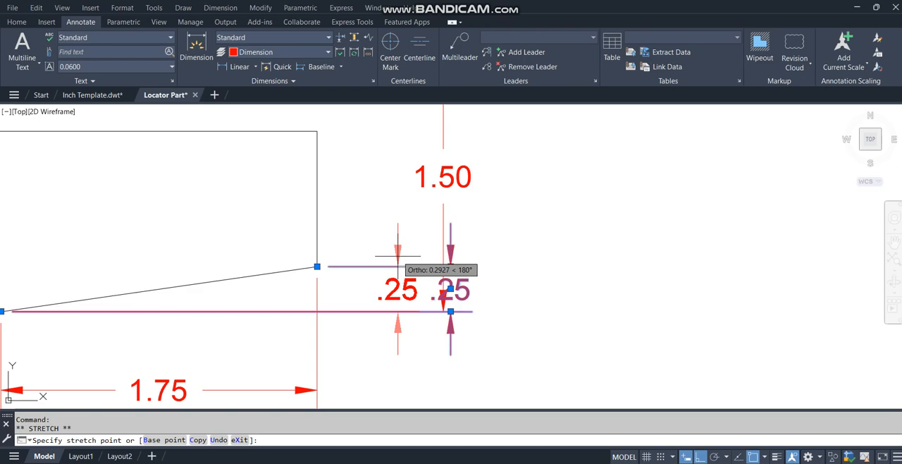
pyautogui.click(393, 253)
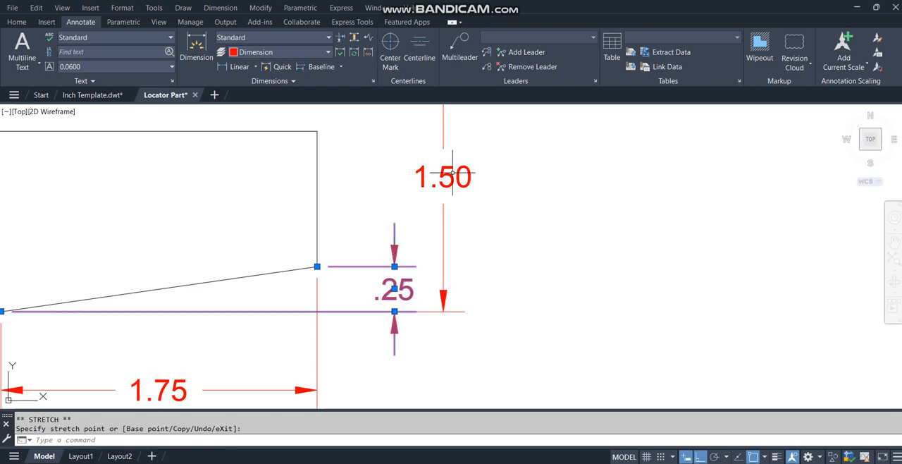
pyautogui.press('Escape')
pyautogui.write('z')
pyautogui.press('Return')
pyautogui.write('p')
pyautogui.press('Return')
pyautogui.click(495, 265)
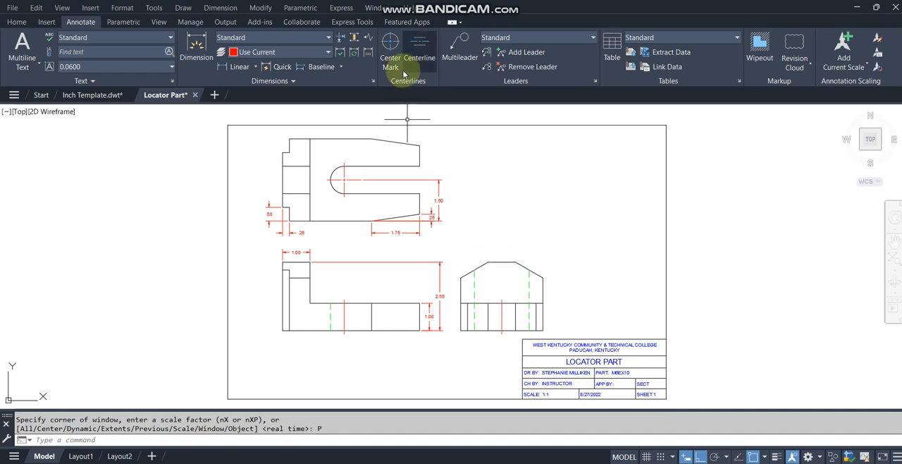
# Step: Add a vertical linear dimension for the end face of the top view's lower prong, aligned with the taper rise dimension
pyautogui.click(238, 66)
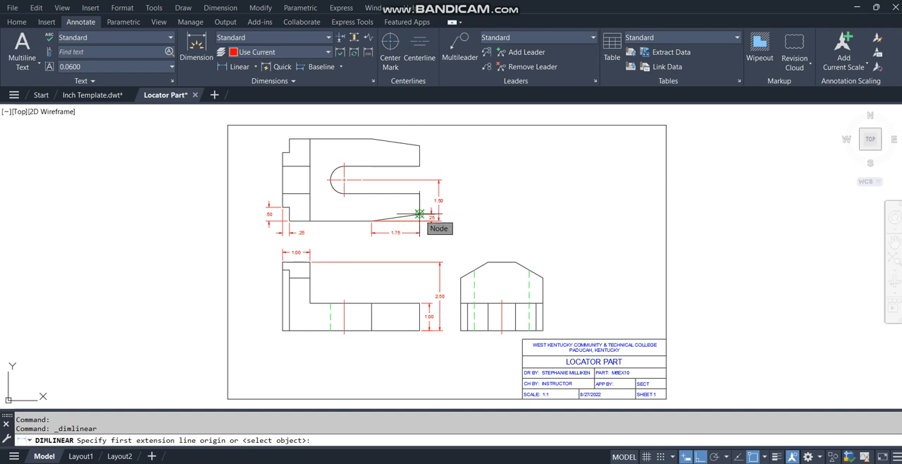
pyautogui.click(419, 214)
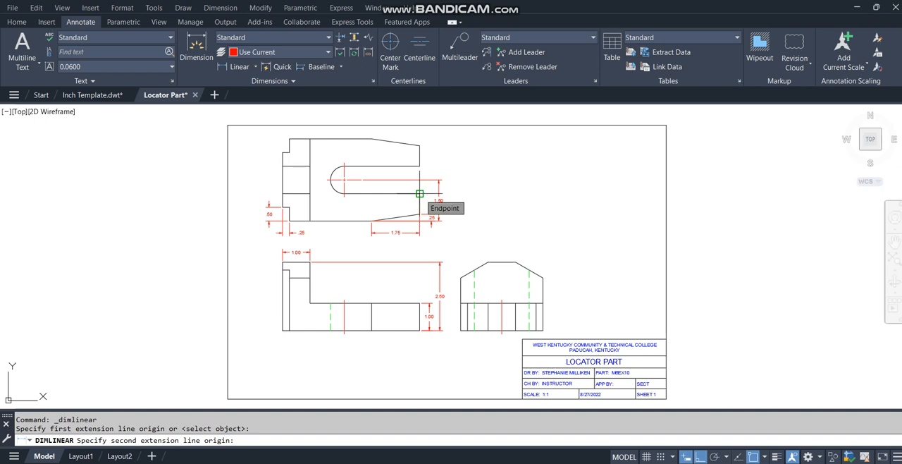
pyautogui.click(419, 193)
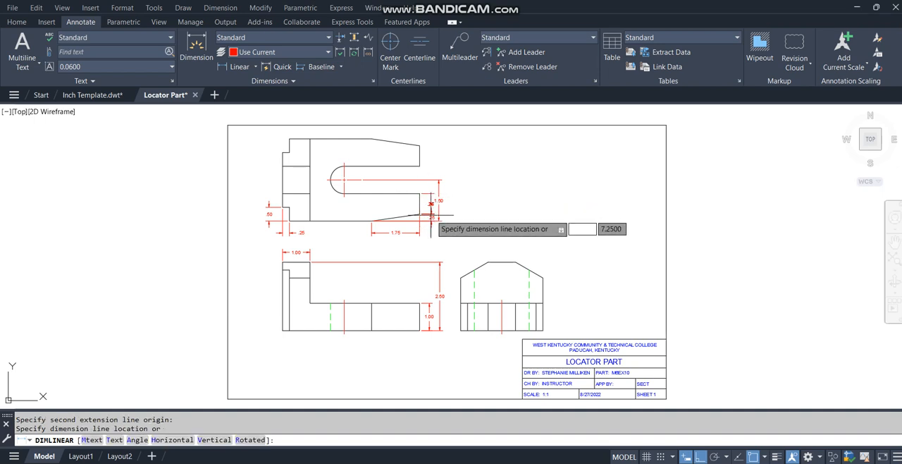
pyautogui.click(431, 214)
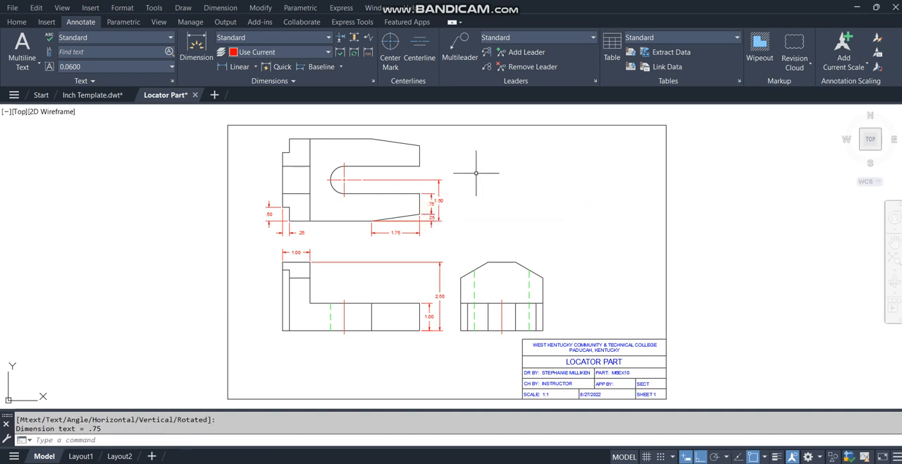
pyautogui.press('Escape')
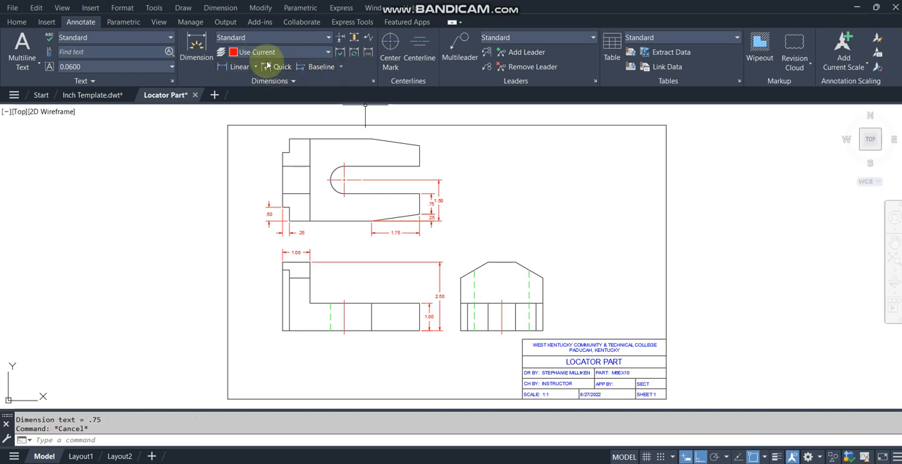
# Step: Add a radius dimension to the slot's rounded end in the top view, with its text below and outside the arc
pyautogui.click(341, 67)
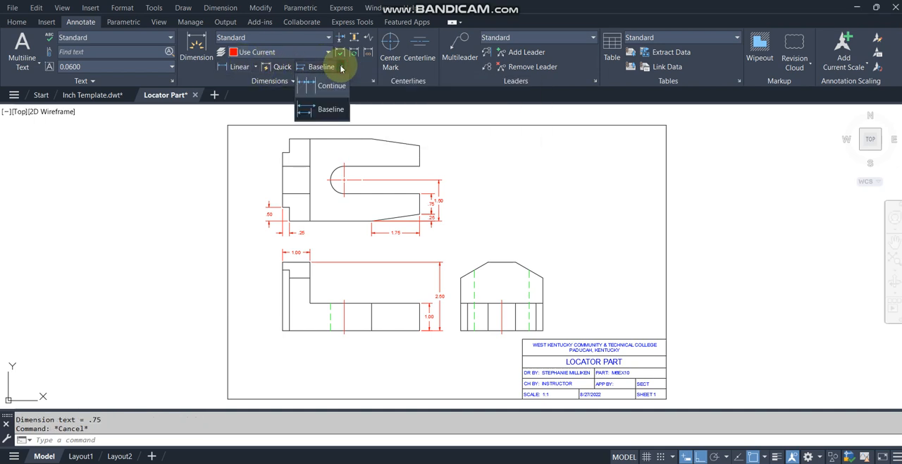
pyautogui.click(255, 69)
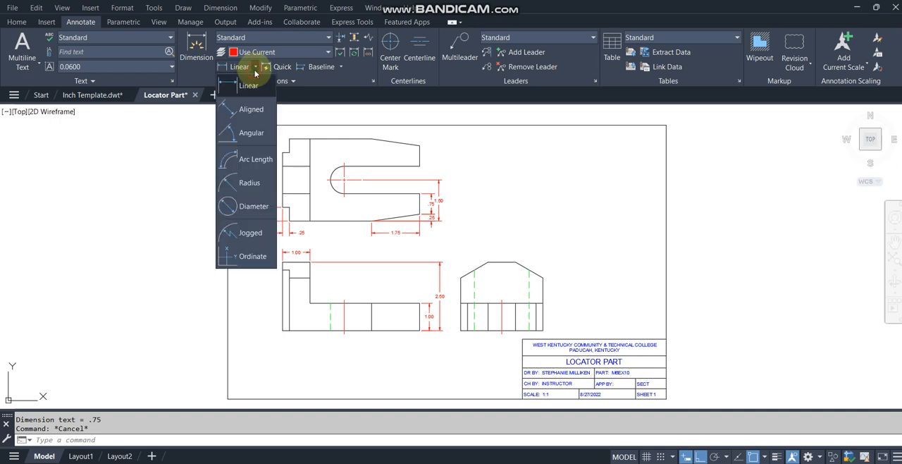
pyautogui.click(244, 178)
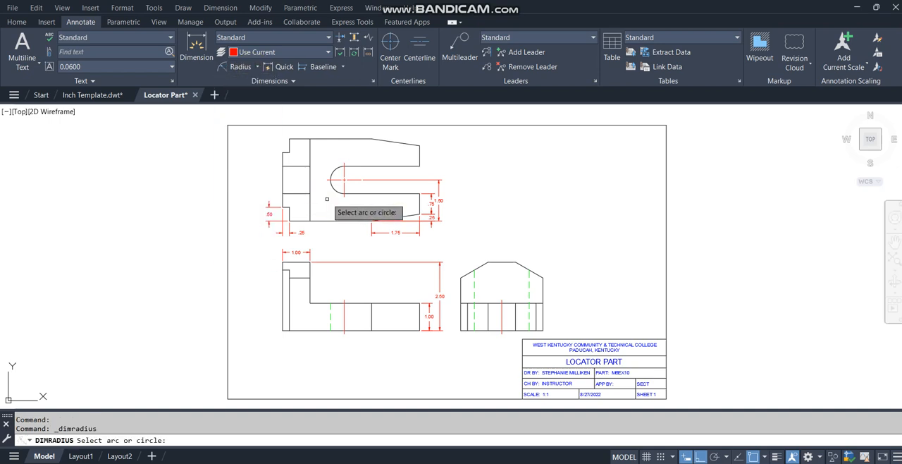
pyautogui.click(335, 192)
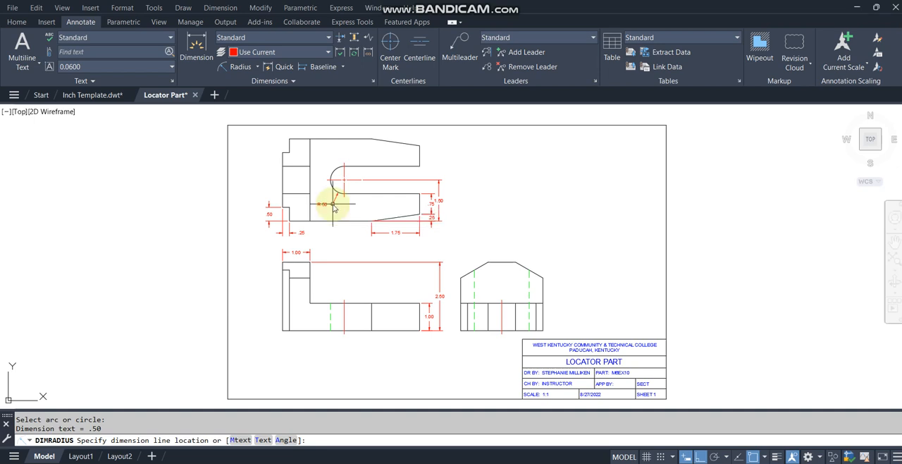
pyautogui.click(332, 203)
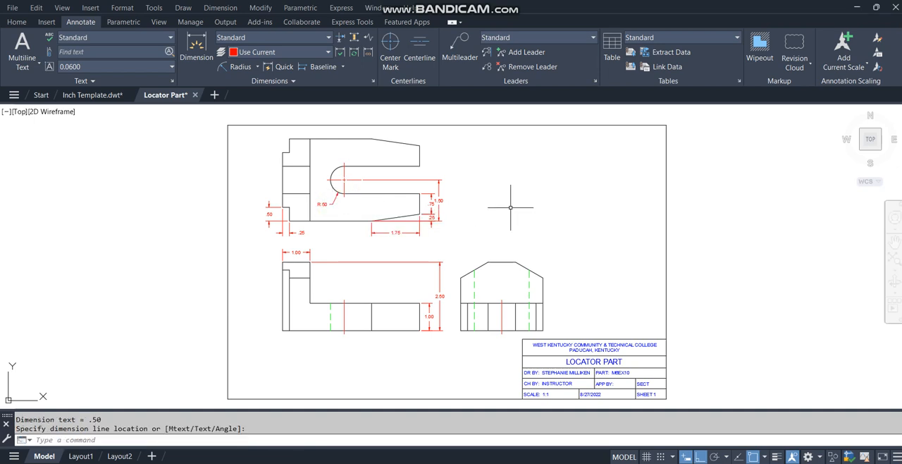
# Step: Add a horizontal linear dimension for the side view's overall width between the outer chamfer corners, placed above the view
pyautogui.click(257, 67)
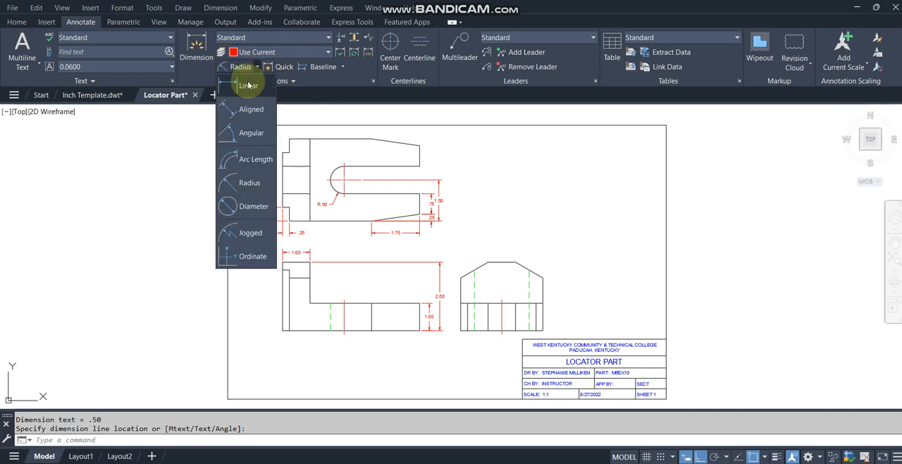
pyautogui.click(248, 86)
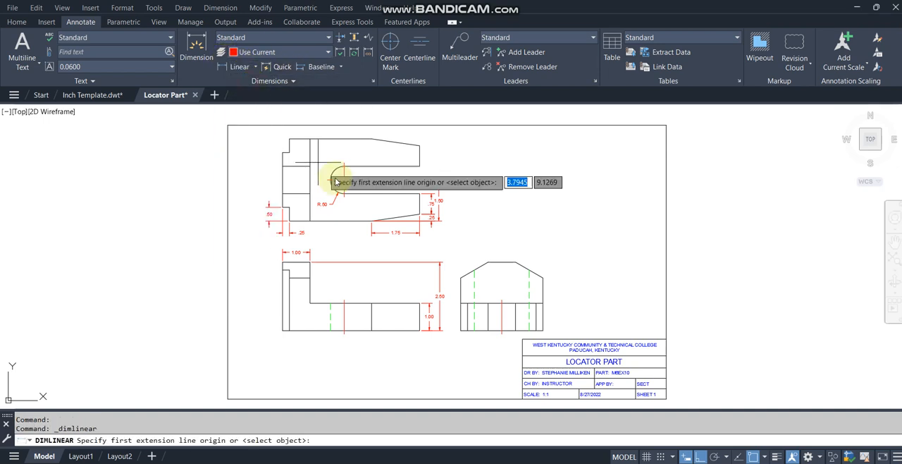
pyautogui.click(460, 277)
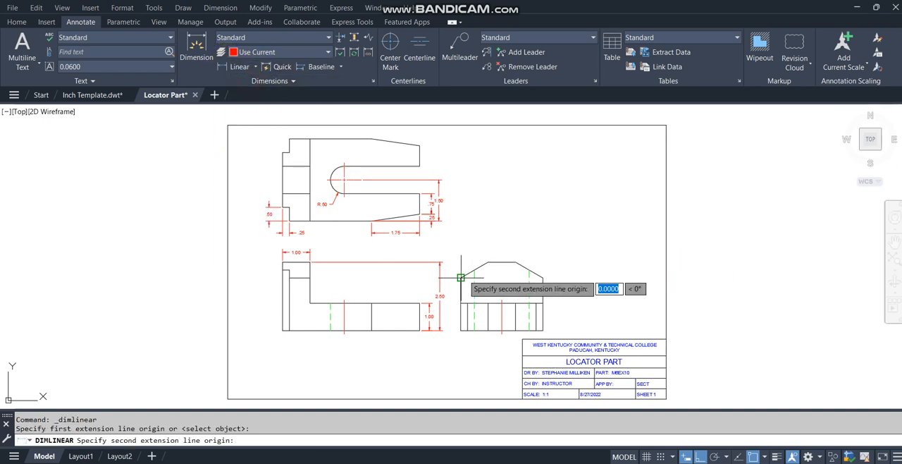
pyautogui.click(542, 277)
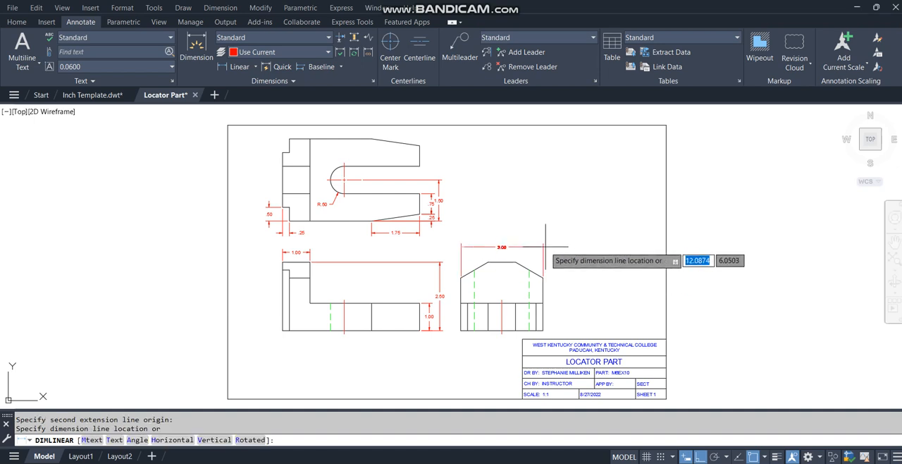
pyautogui.click(547, 241)
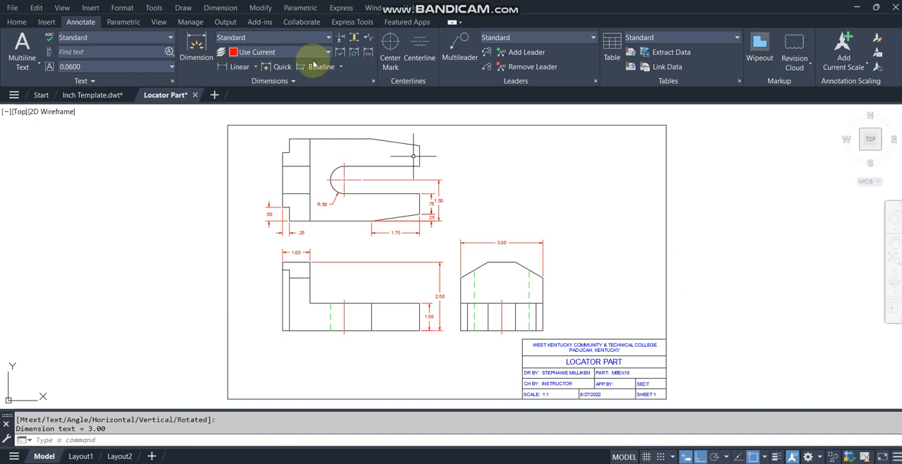
# Step: Add a horizontal linear dimension for the side view's flat top edge, placed between the edge and the overall width dimension
pyautogui.click(232, 67)
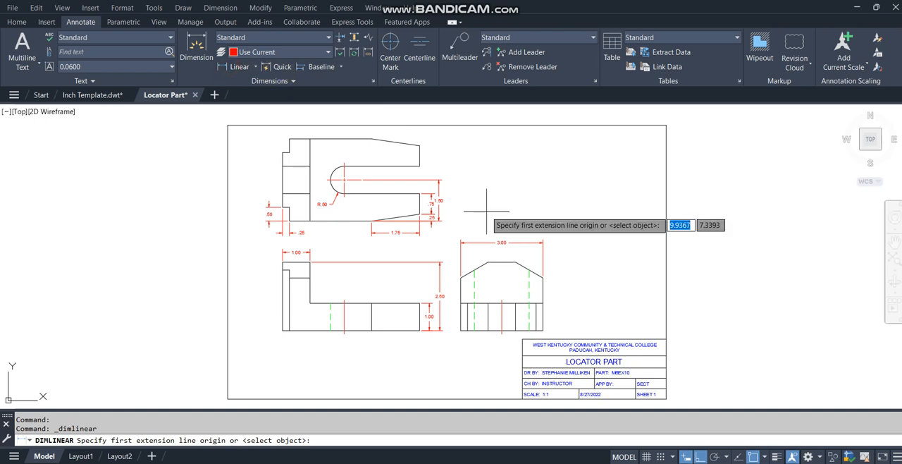
pyautogui.click(488, 262)
pyautogui.click(514, 260)
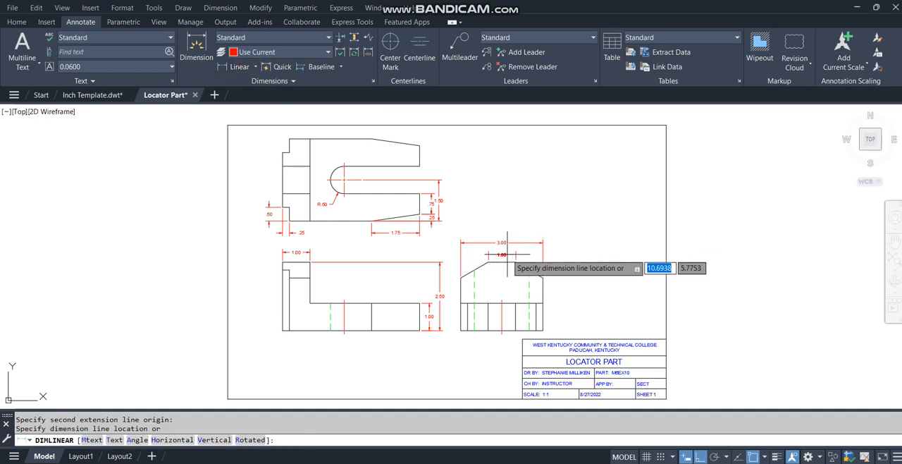
pyautogui.click(504, 251)
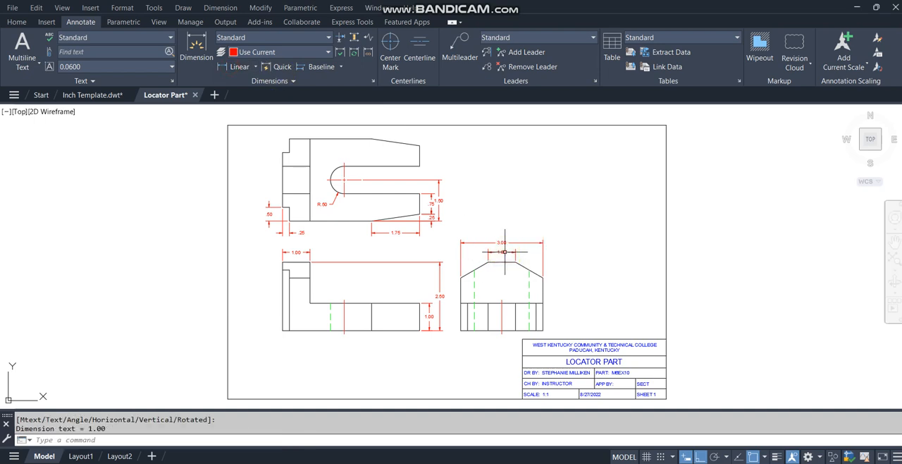
# Step: Add an angular dimension between the side view's top edge and its left sloped edge, placed just outside the slope
pyautogui.click(255, 66)
pyautogui.click(247, 131)
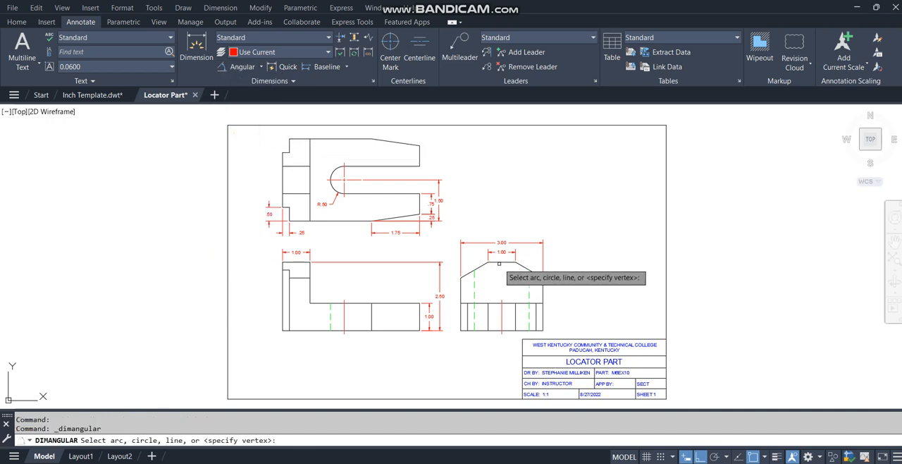
pyautogui.click(488, 264)
pyautogui.click(478, 267)
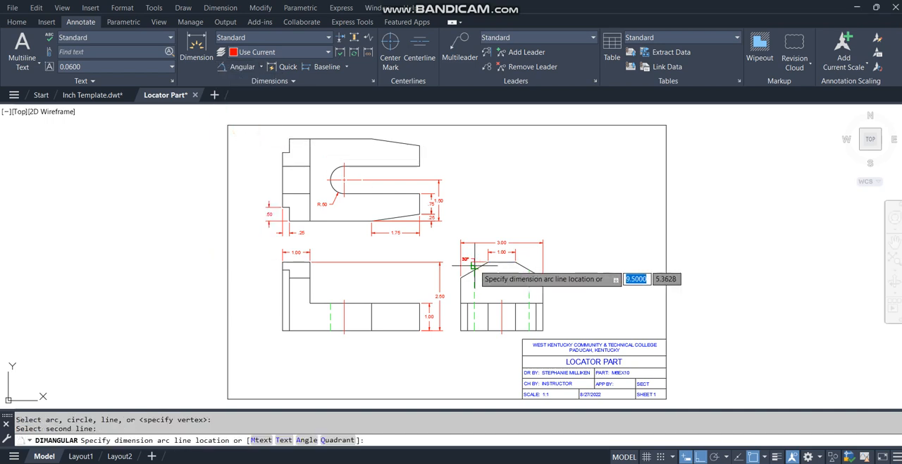
pyautogui.click(476, 265)
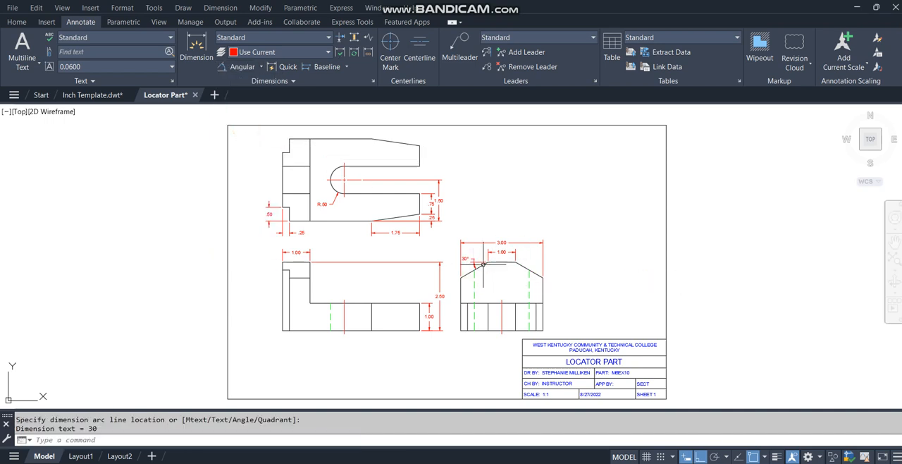